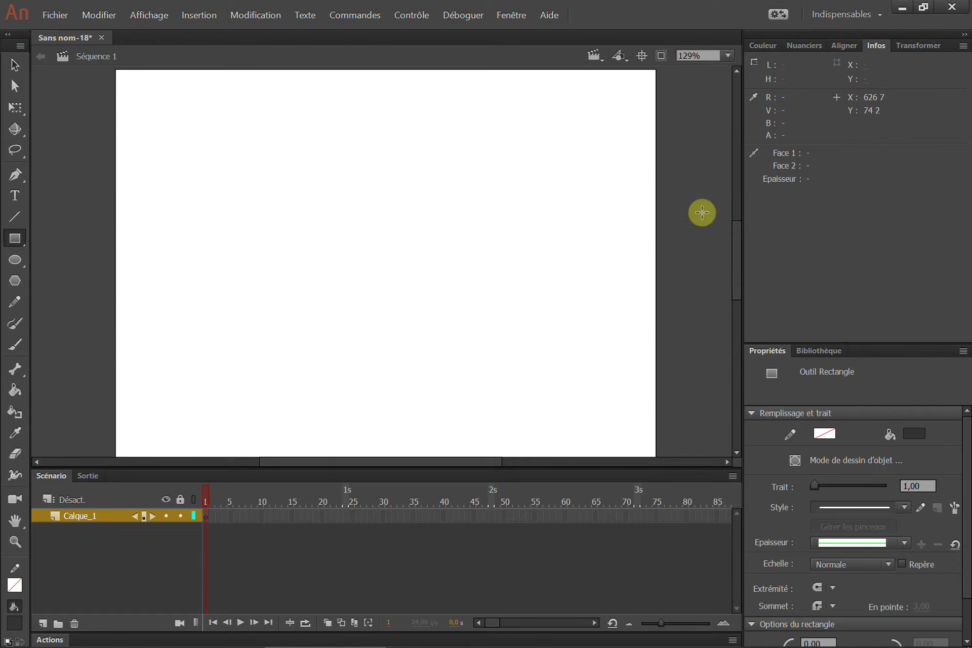
- Draw a rectangle of about 80 × 52 px with a white-to-black linear gradient fill near the stage's upper-left corner
double_click(876, 46)
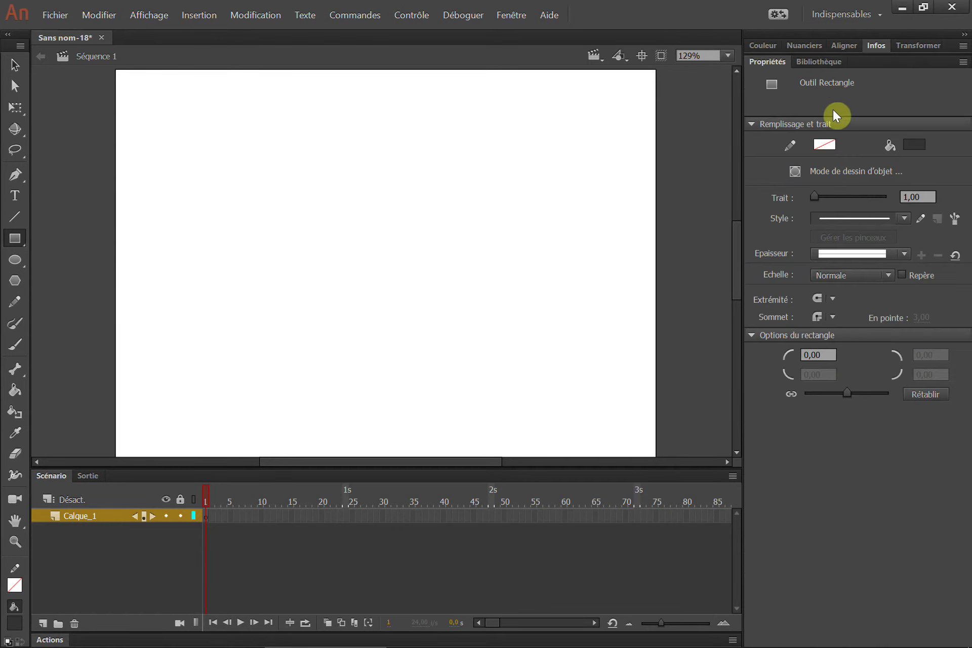
left_click(910, 148)
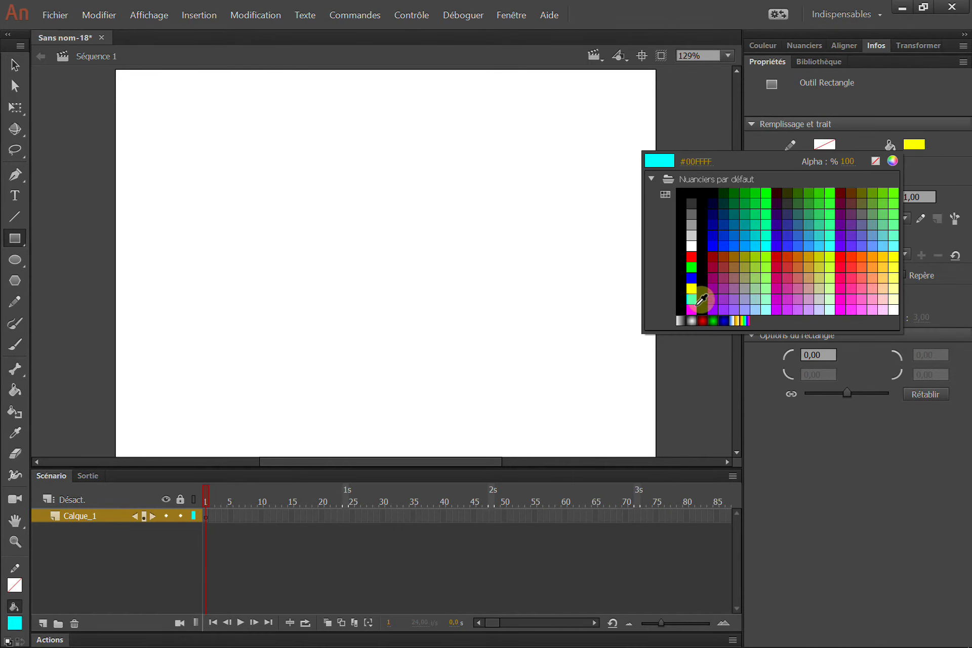
left_click(687, 317)
left_click_drag(151, 124, 228, 176)
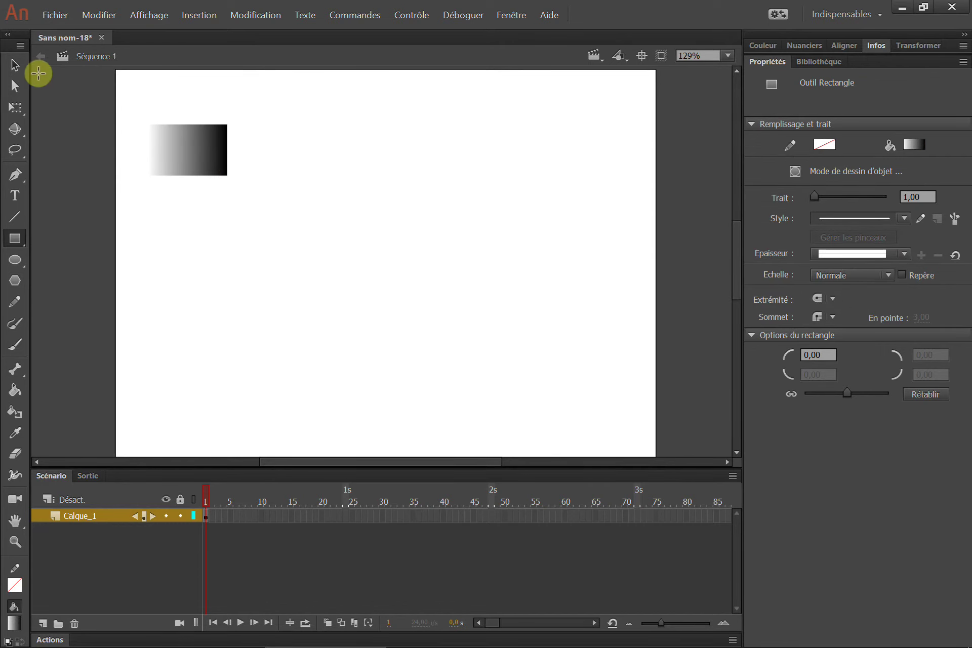
- Convert the gradient rectangle into a movie clip symbol and shift the instance horizontally to X about 43
left_click(15, 64)
left_click_drag(268, 110, 76, 204)
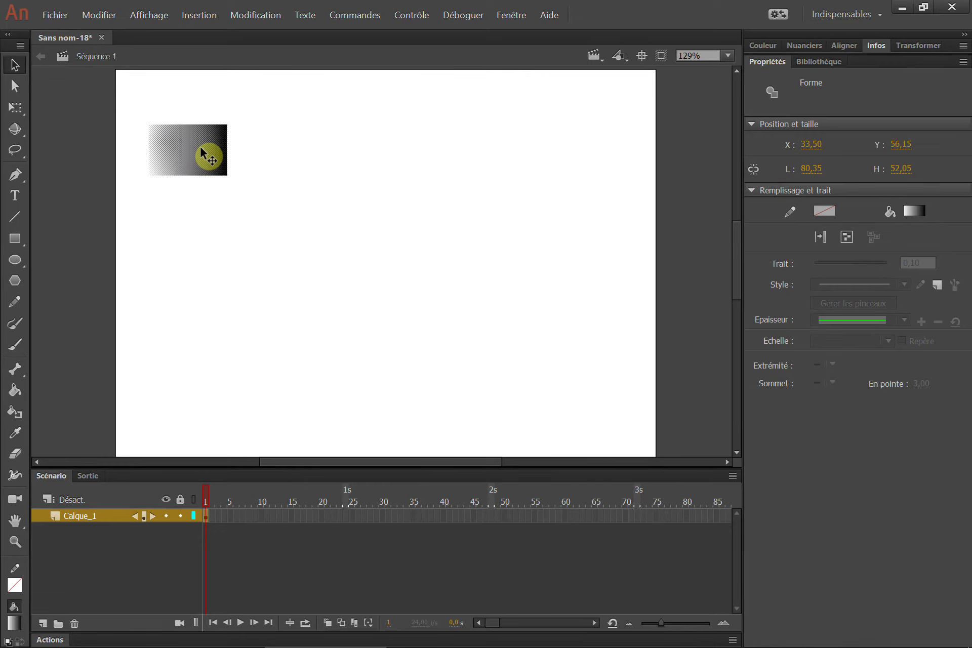
key("F8")
key("Return")
left_click(266, 138)
left_click_drag(208, 153, 222, 154)
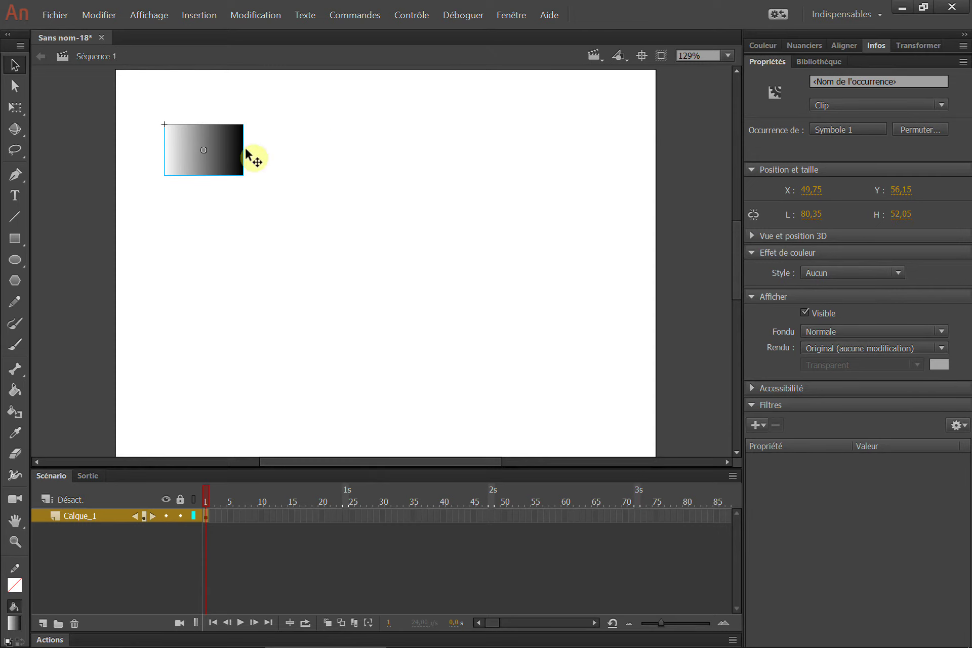
mouse_move(212, 151)
left_mouse_down()
mouse_move(222, 151)
mouse_move(205, 151)
left_mouse_up()
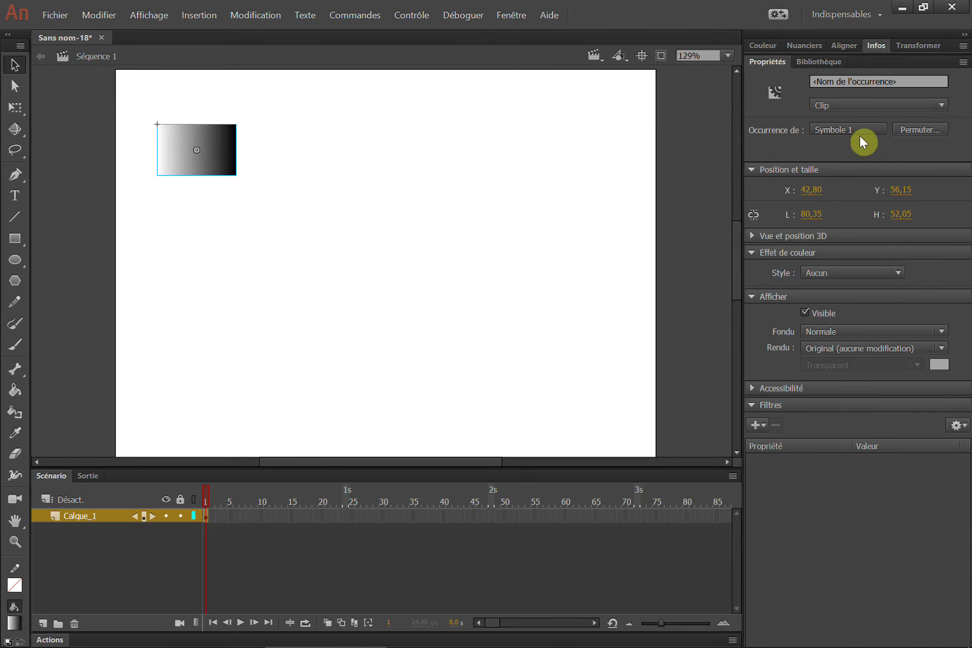
- Show the library and place two more instances of the symbol at the stage's centre and upper right
left_click(818, 62)
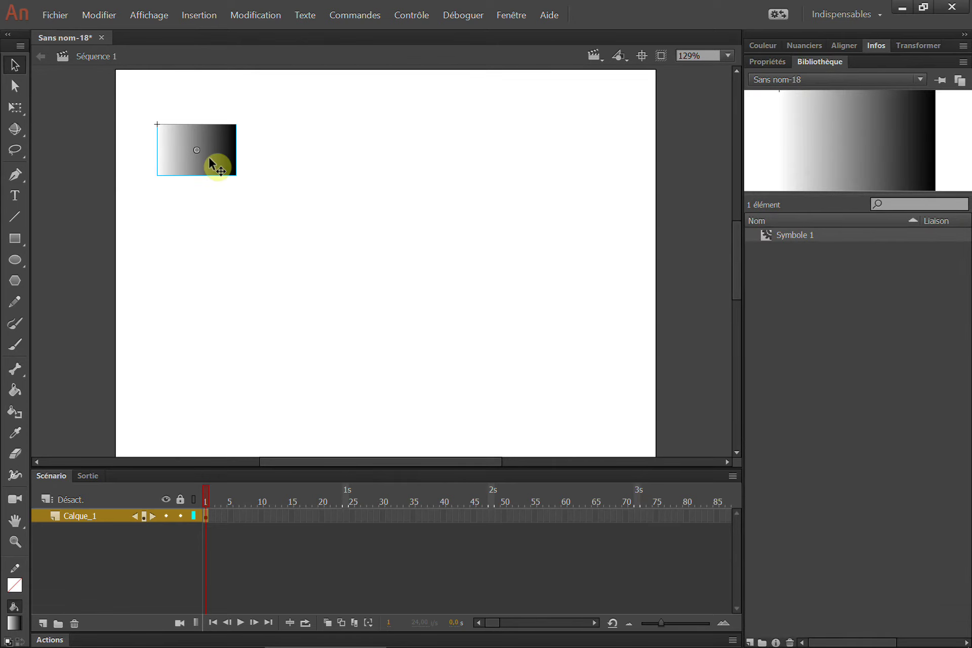
key("ctrl+v")
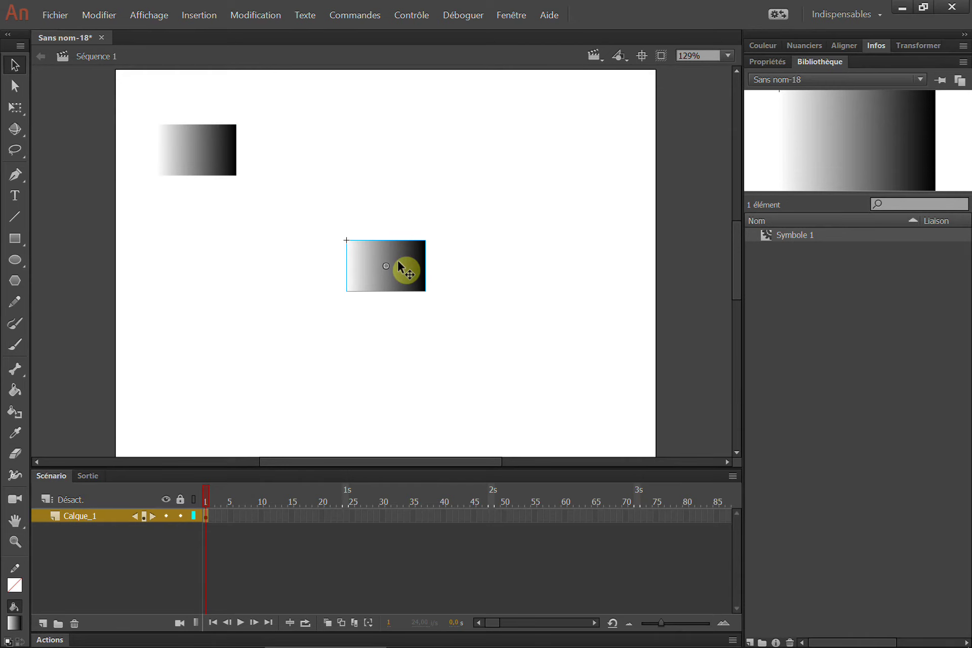
left_click_drag(397, 259, 507, 196)
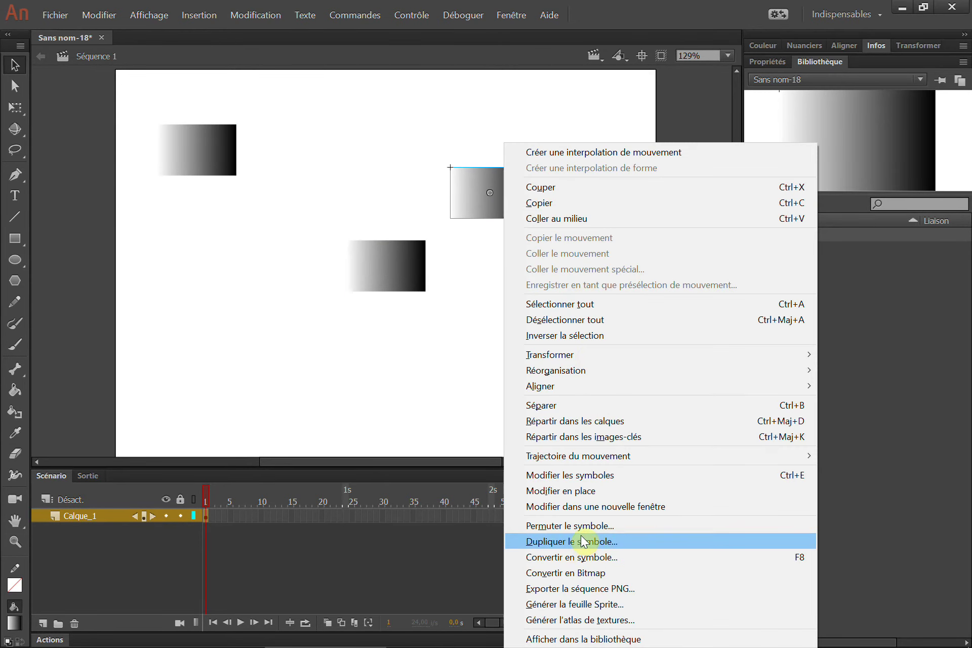
left_click(584, 542)
left_click(614, 319)
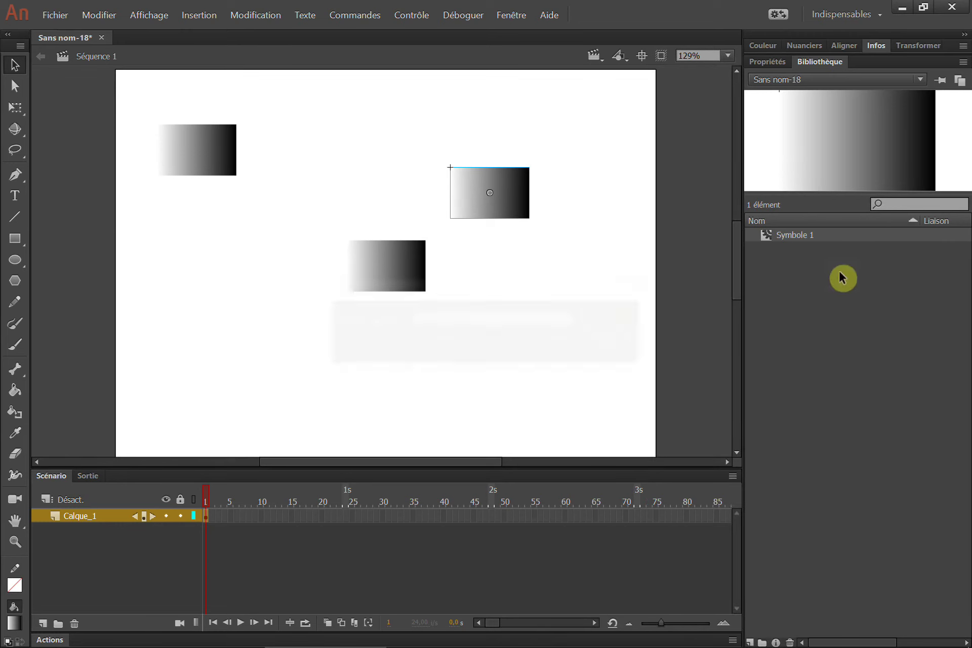
key("ctrl+z")
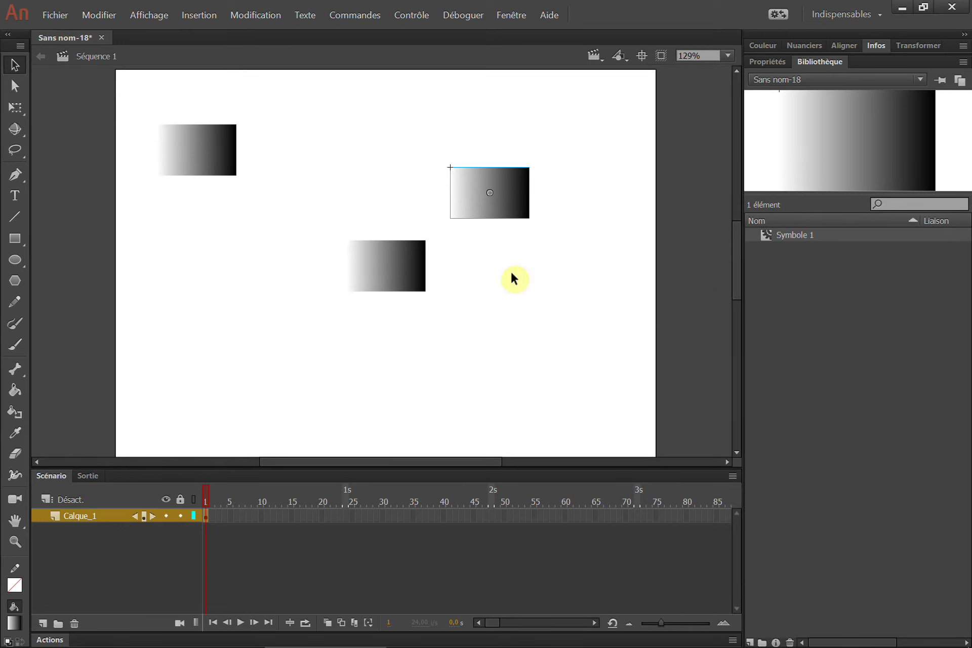
- Snap the two copies level with the first rectangle, and move them back down out of the row
left_click_drag(380, 248, 339, 140)
left_click_drag(498, 179, 503, 136)
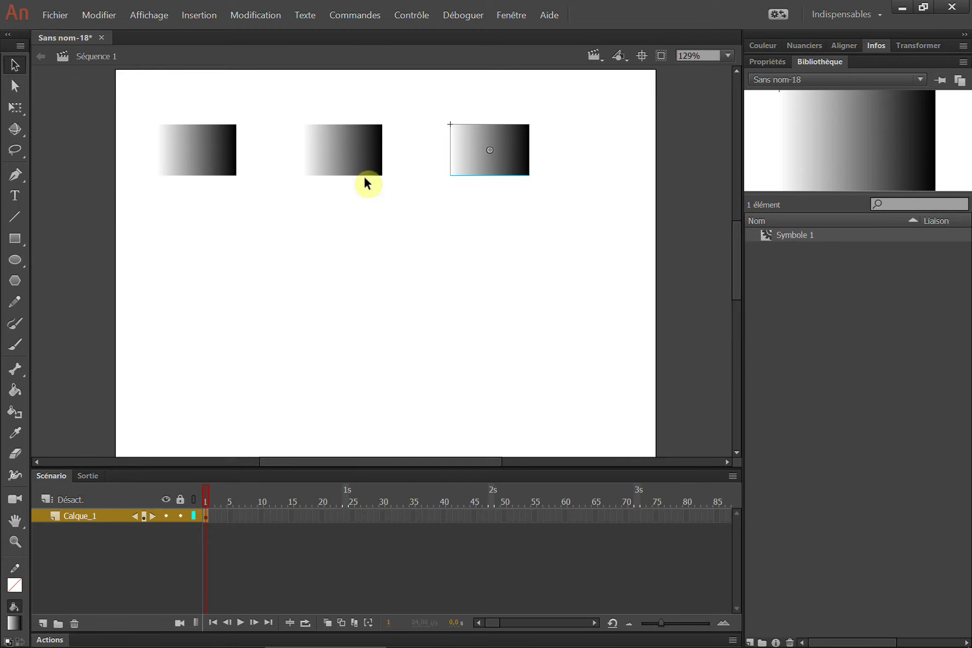
left_click_drag(325, 159, 327, 216)
left_click_drag(473, 144, 499, 196)
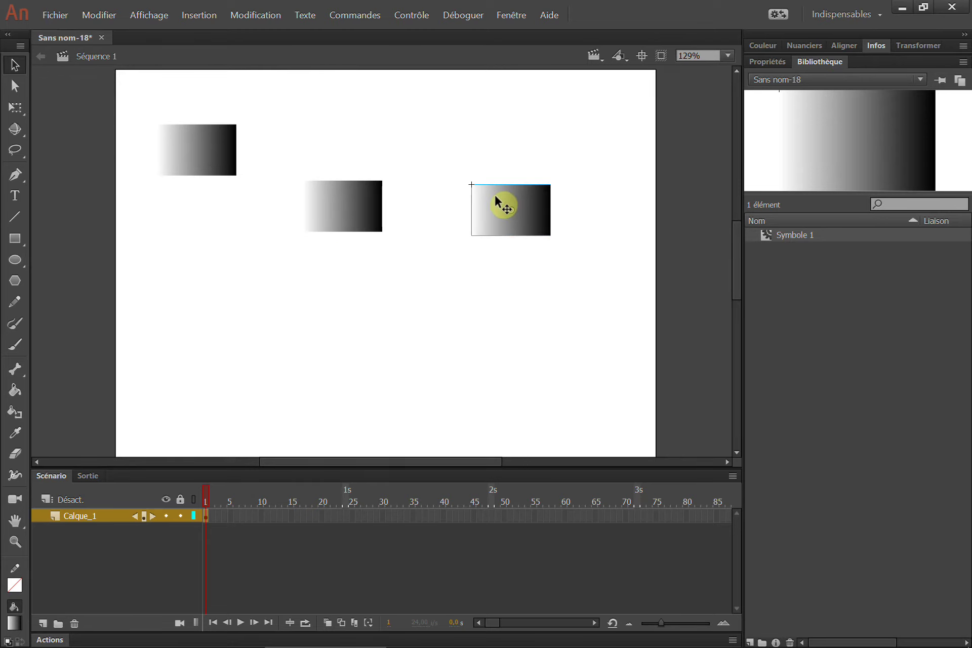
- Paste a fourth instance below the others and line up the second and third with the first rectangle
key("ctrl+v")
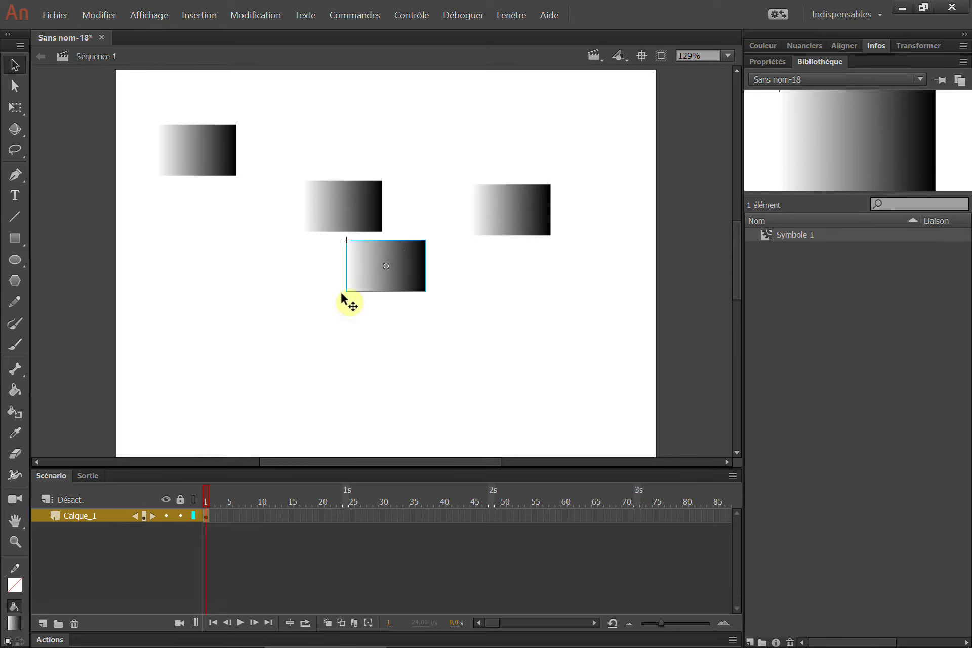
left_click_drag(342, 292, 272, 351)
left_click(236, 163)
left_click_drag(323, 181, 311, 137)
left_click_drag(538, 234, 497, 170)
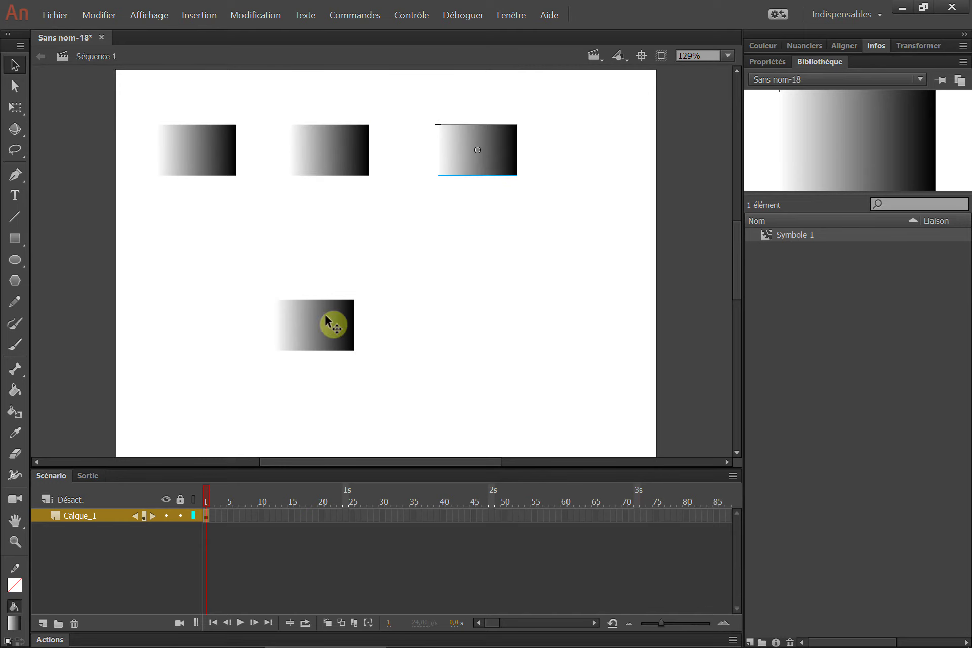
- Display the position information, shift the third rectangle to X about 320, and place the fourth near the stage's right edge below the row
left_click_drag(329, 320, 411, 292)
left_click(474, 162)
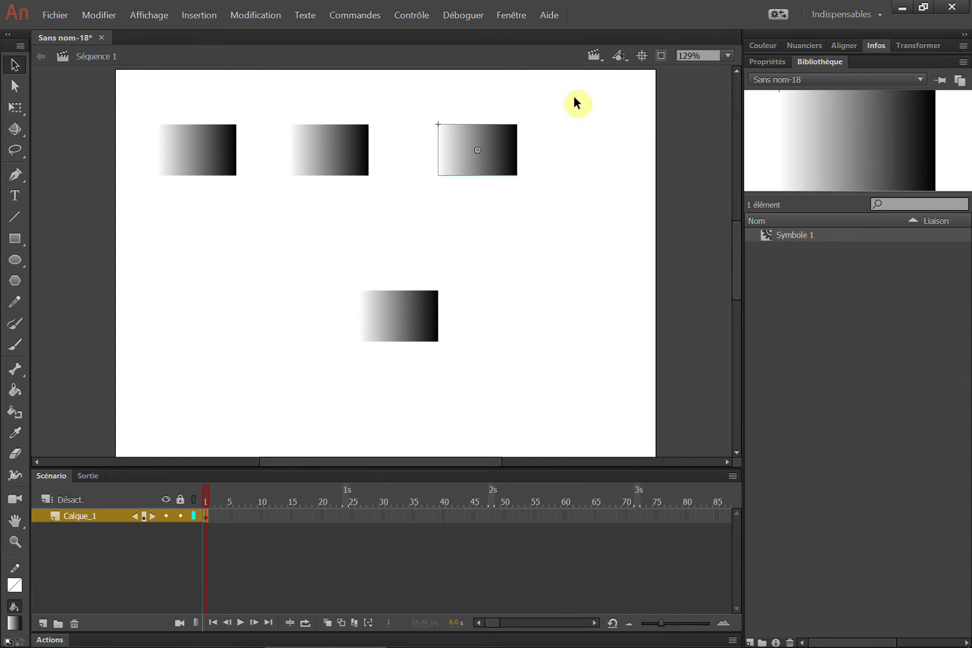
left_click(875, 45)
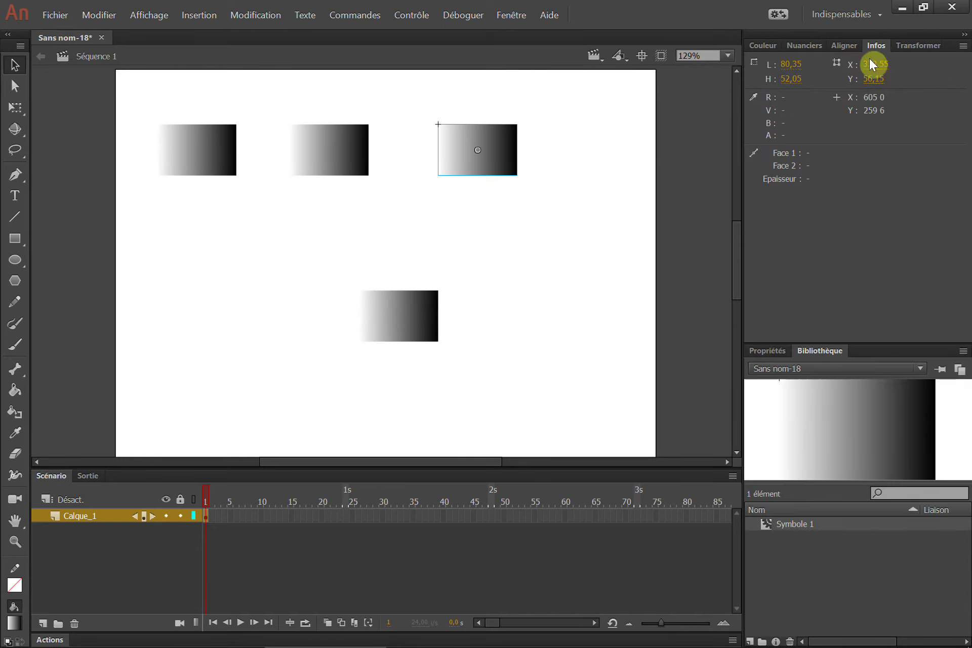
mouse_move(476, 170)
left_mouse_down()
mouse_move(504, 149)
mouse_move(470, 149)
mouse_move(498, 148)
mouse_move(478, 151)
left_mouse_up()
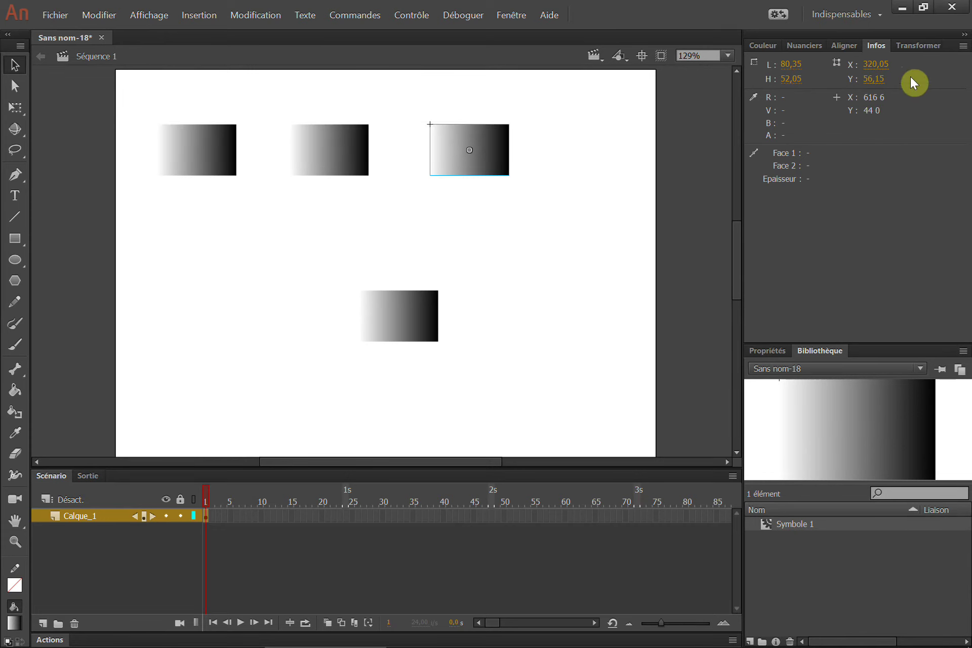
left_click_drag(405, 319, 603, 299)
- Copy the third rectangle's Y position and set the fourth rectangle's Y to 56,15
left_click(477, 154)
left_click(877, 78)
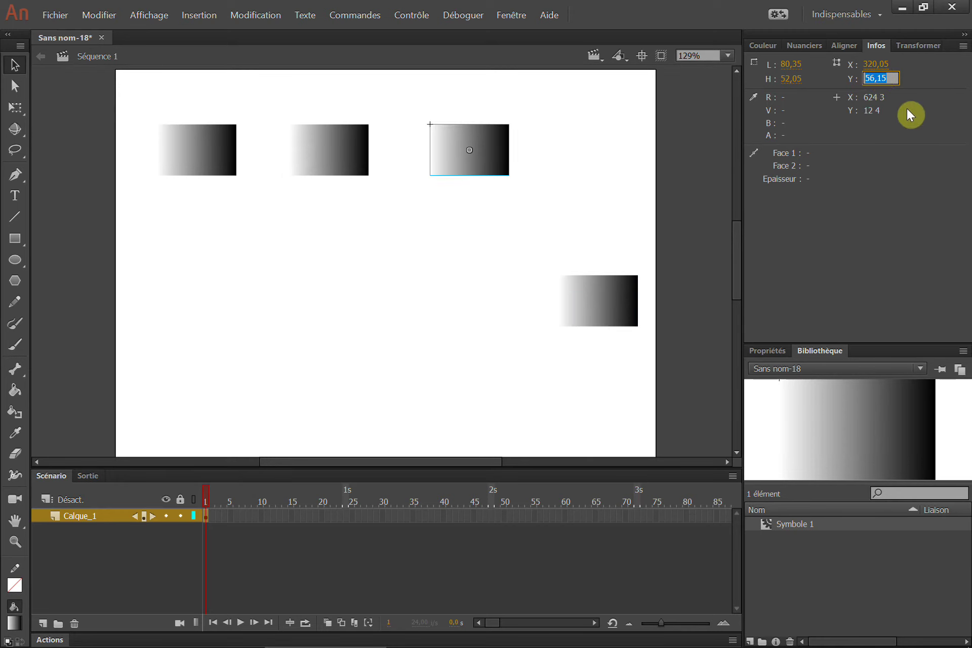
left_click(627, 301)
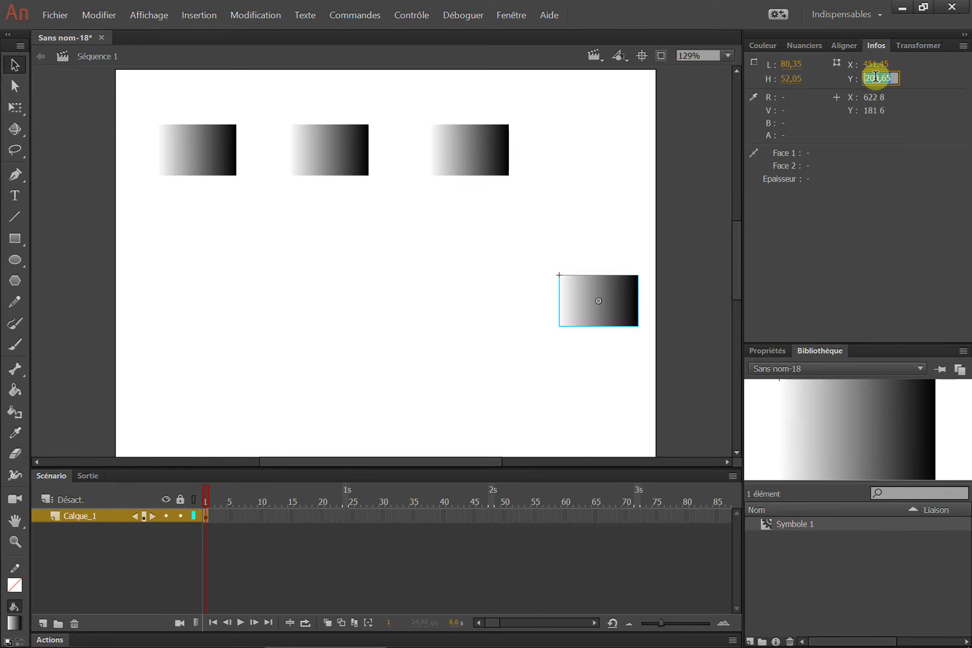
key("Return")
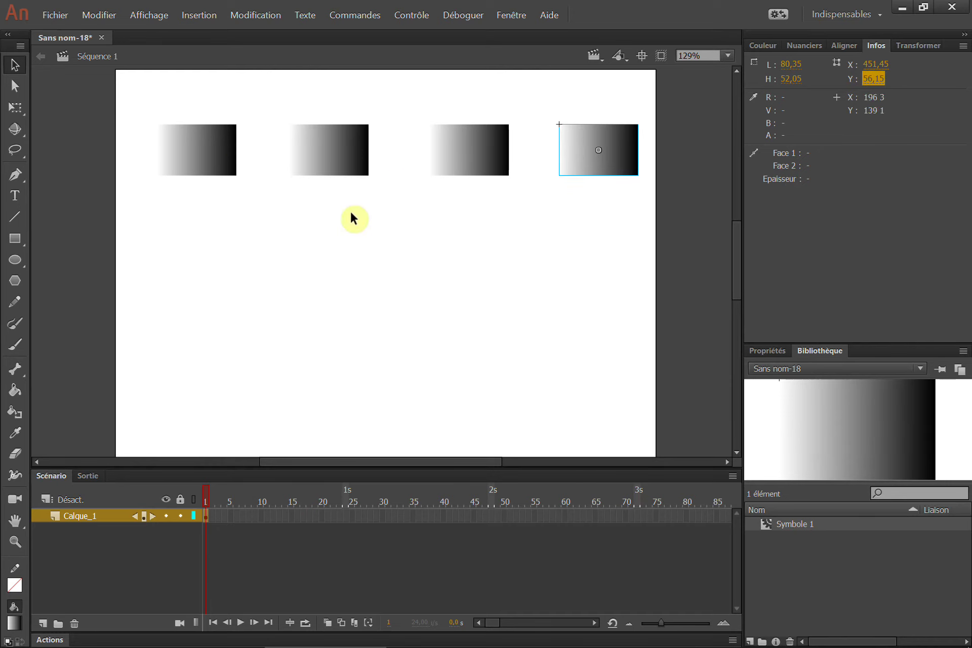
- Move the first rectangle straight down below the row and set the second rectangle's X position to 42,8
left_click_drag(205, 150, 197, 234)
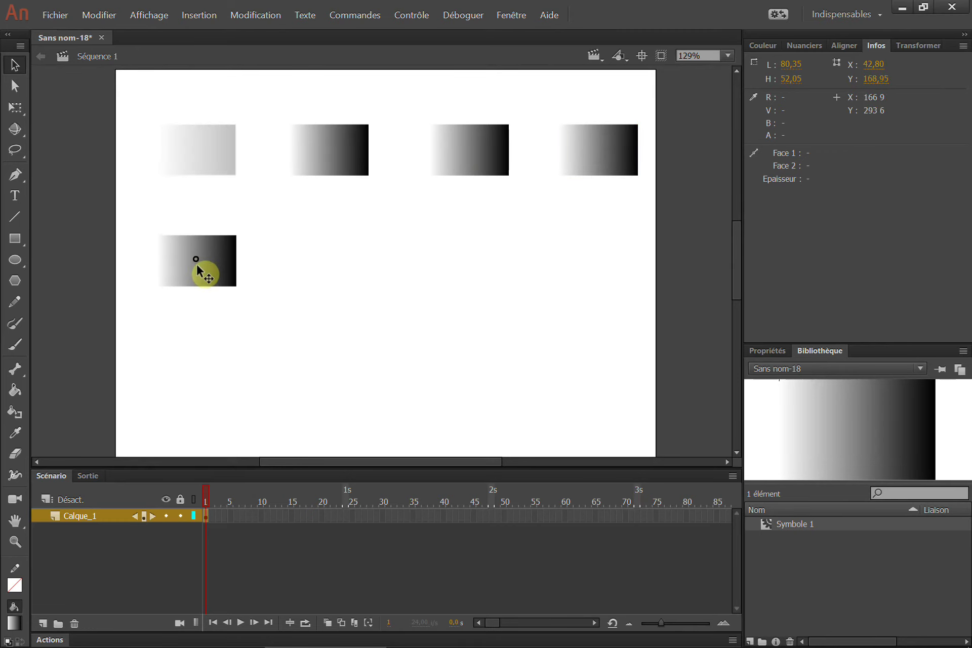
left_click_drag(195, 285, 196, 274)
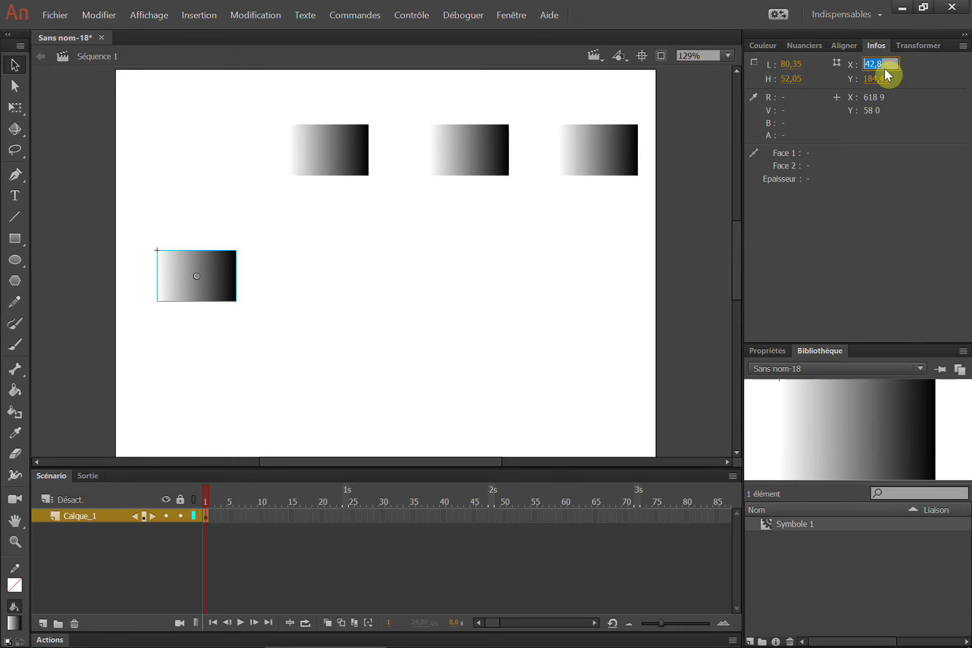
left_click(352, 155)
left_click(873, 64)
type("42,8")
key("Return")
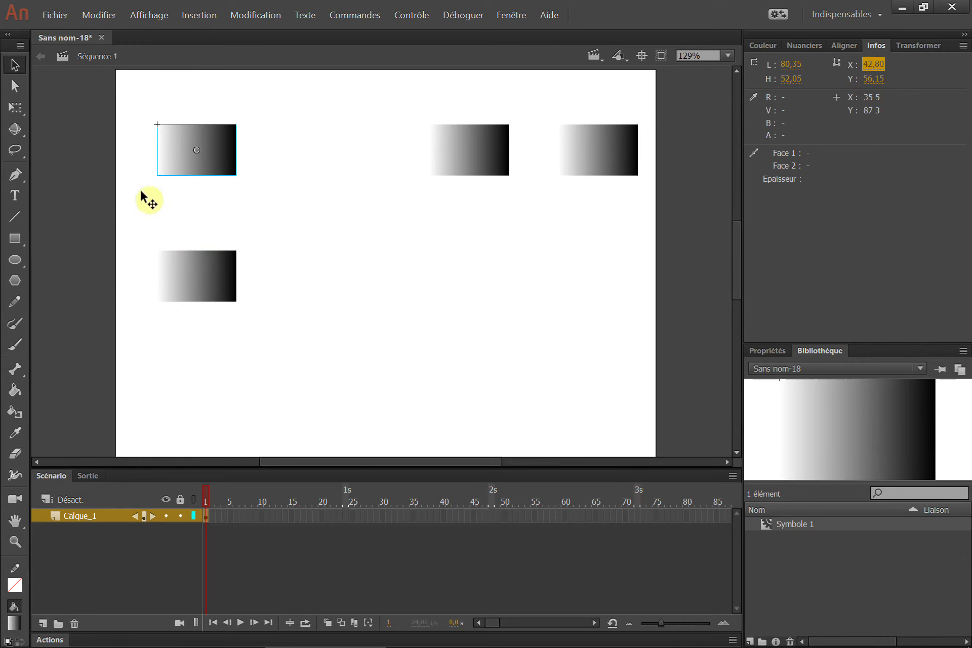
- Scatter the four rectangles over the stage, leaving one near the upper-left corner at about X 34, Y 42
mouse_move(193, 293)
left_mouse_down()
mouse_move(188, 284)
mouse_move(200, 288)
mouse_move(189, 289)
left_mouse_up()
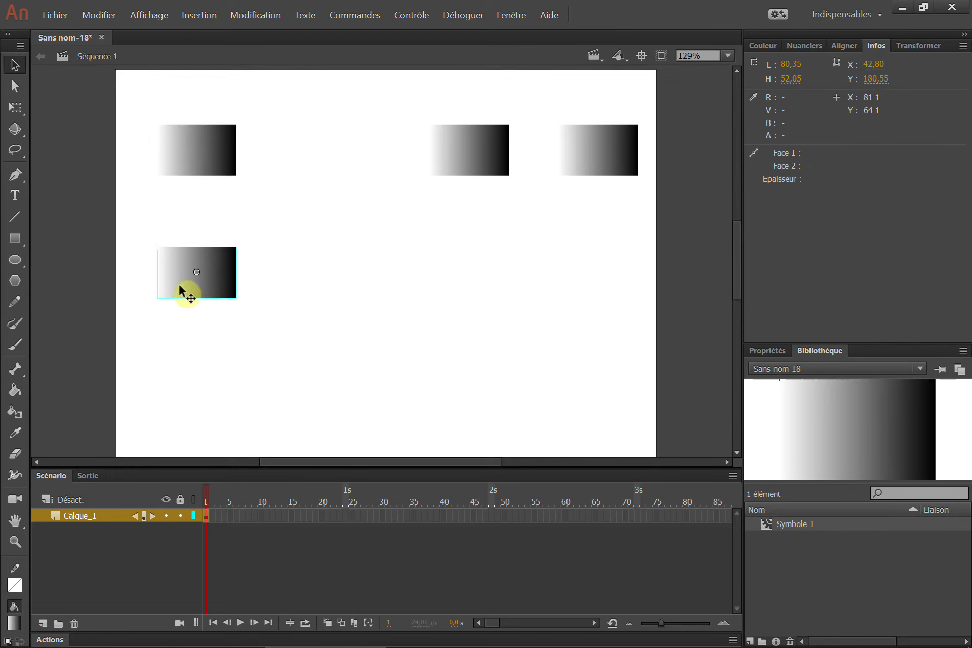
left_click(392, 261)
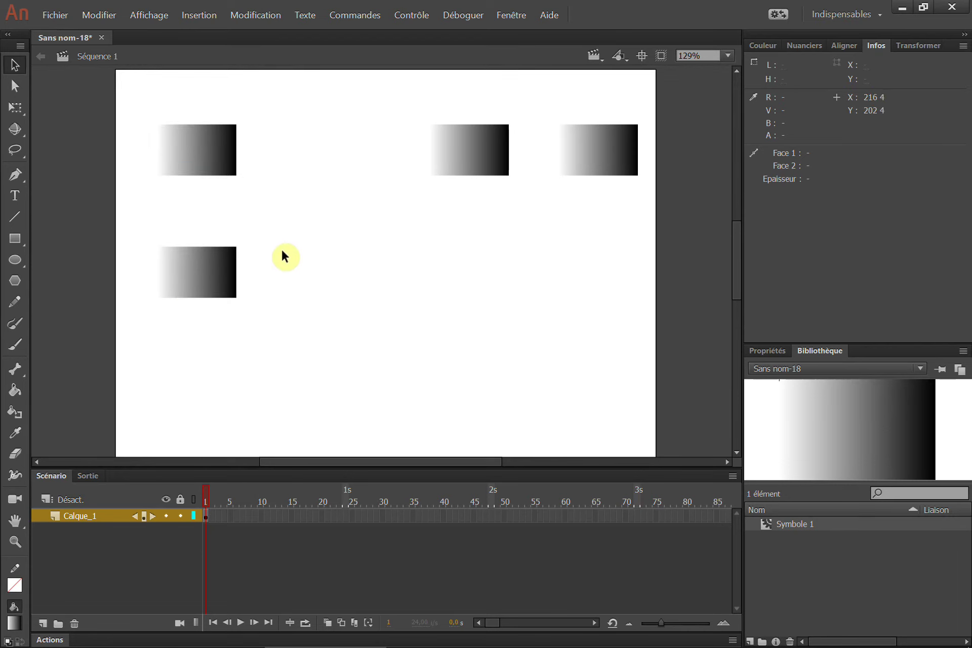
left_click_drag(223, 271, 485, 208)
mouse_move(198, 146)
left_mouse_down()
mouse_move(208, 270)
mouse_move(254, 159)
mouse_move(160, 307)
mouse_move(272, 306)
mouse_move(191, 120)
mouse_move(194, 136)
left_mouse_up()
left_click_drag(463, 162, 317, 149)
left_click_drag(475, 217, 432, 278)
left_click_drag(612, 156, 499, 315)
left_click_drag(347, 139, 215, 231)
- Copy the upper-left rectangle's X position and set the X of the rectangle below it to 34,3
left_click(195, 133)
left_click(878, 64)
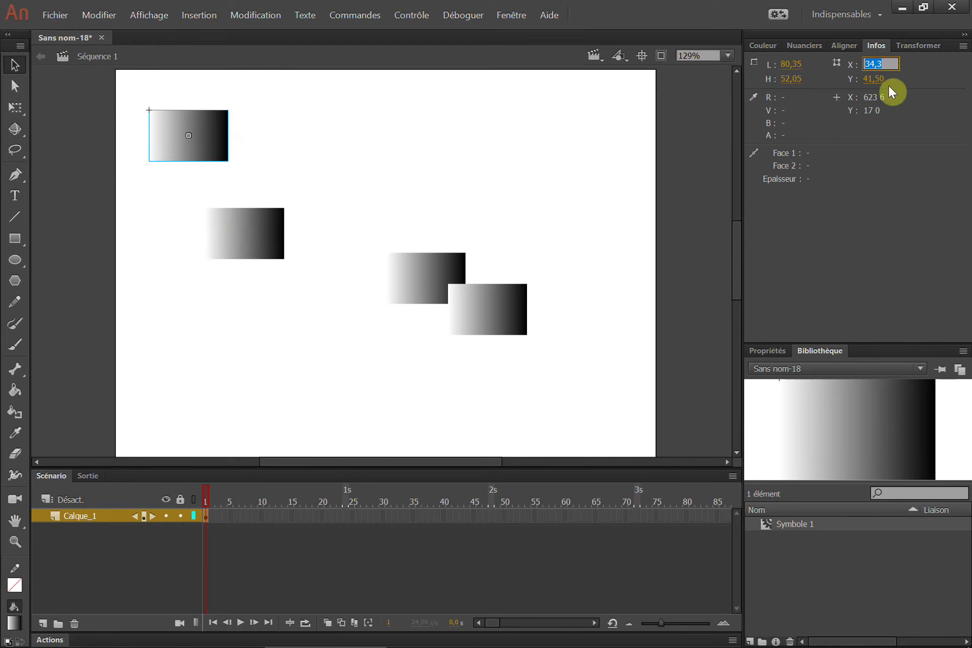
left_click(263, 240)
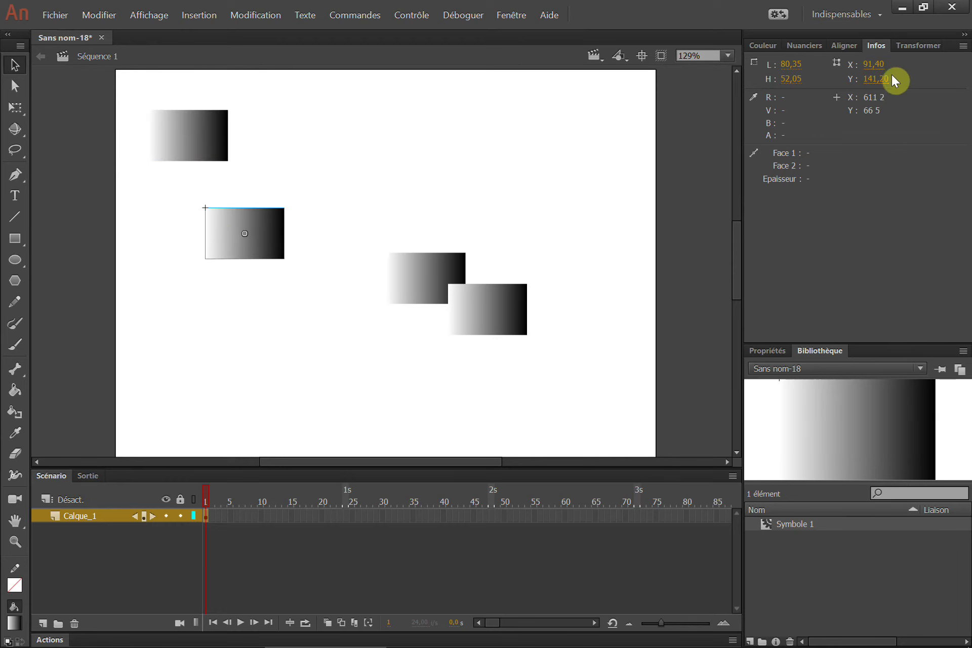
left_click(883, 64)
type("34,3")
key("Return")
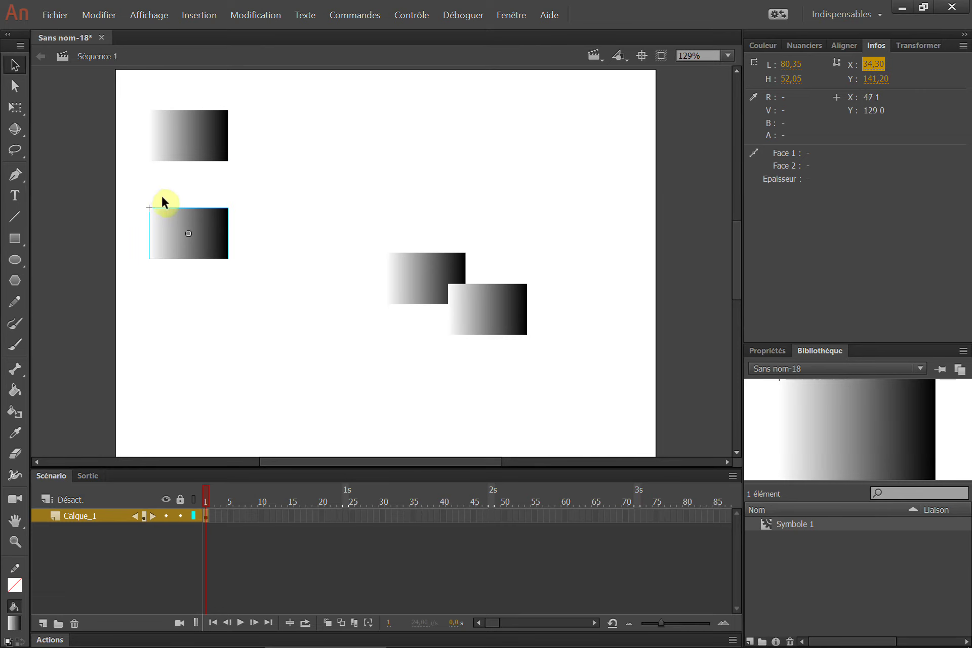
- Rearrange the three lower rectangles freehand into a rough, slightly uneven row beside the upper-left one
left_click_drag(181, 258, 319, 290)
left_click_drag(595, 189, 278, 377)
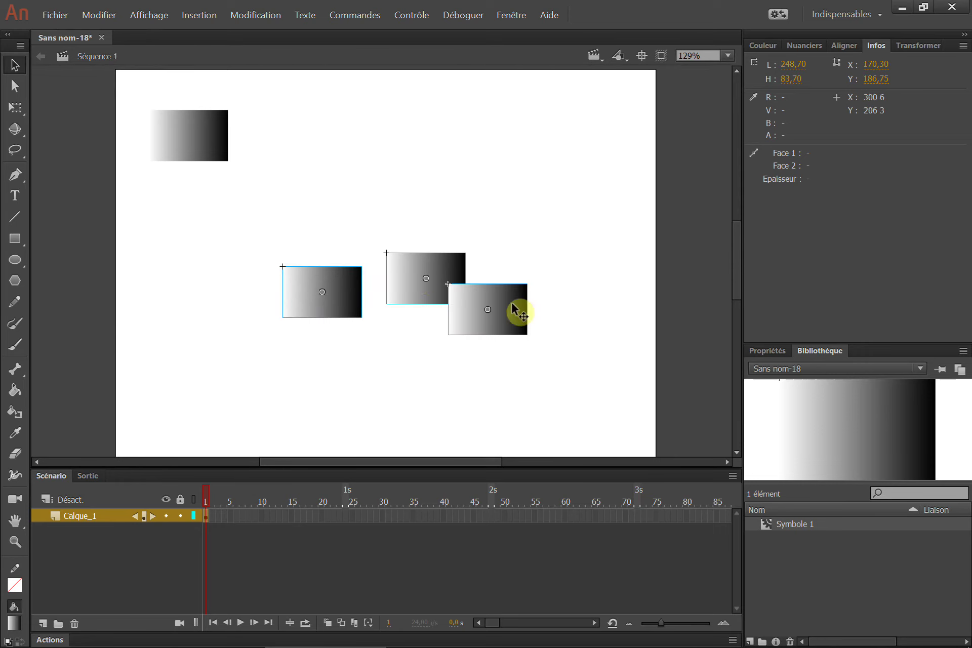
left_click_drag(484, 320, 521, 149)
left_click_drag(436, 304, 434, 161)
left_click_drag(299, 306, 284, 148)
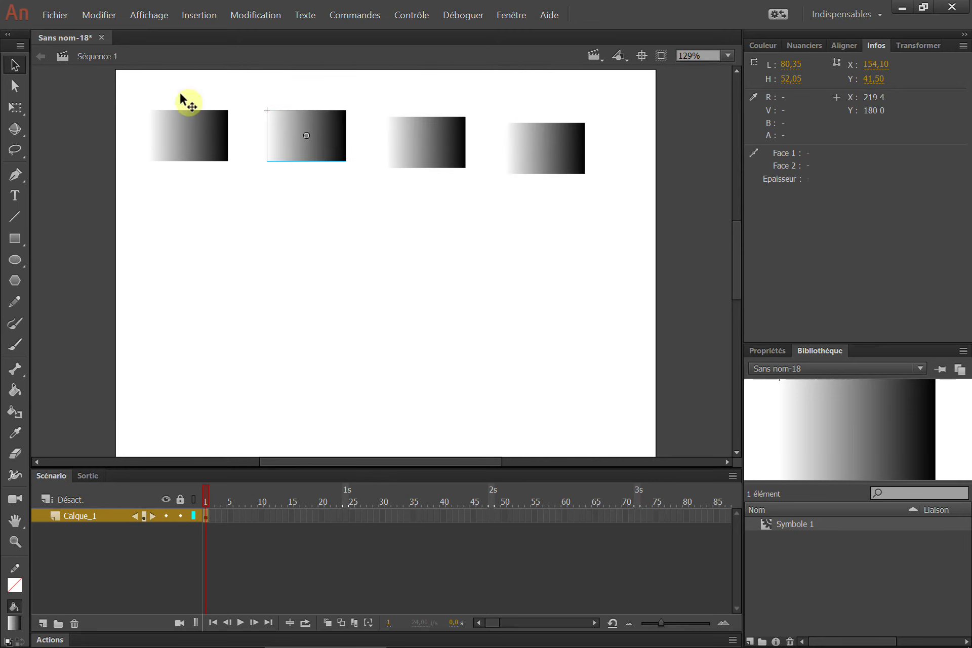
- Align the four rectangles of the row by their top edges
left_click_drag(117, 108, 586, 196)
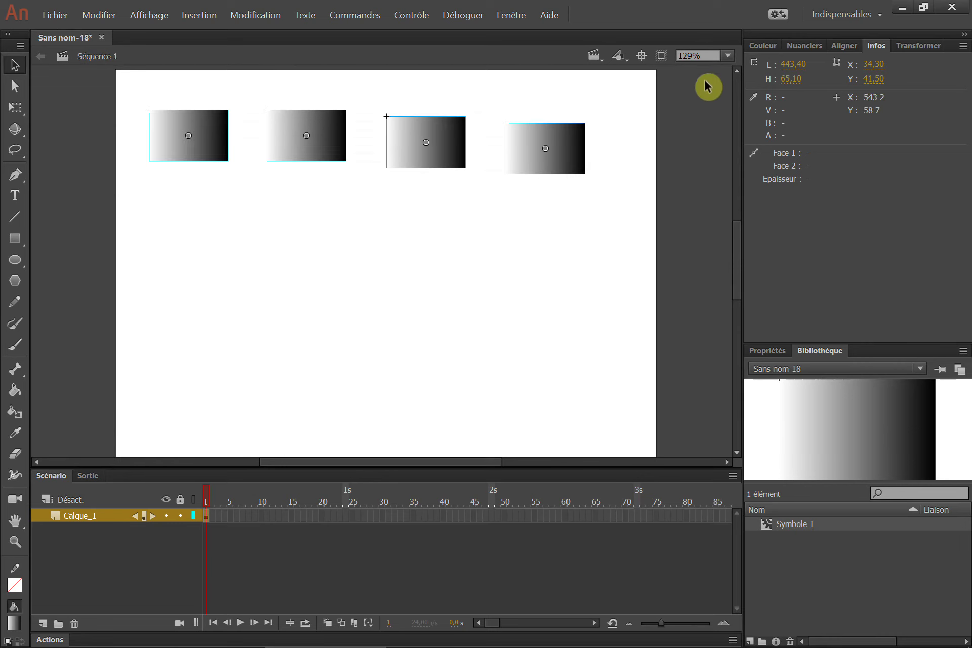
left_click(843, 47)
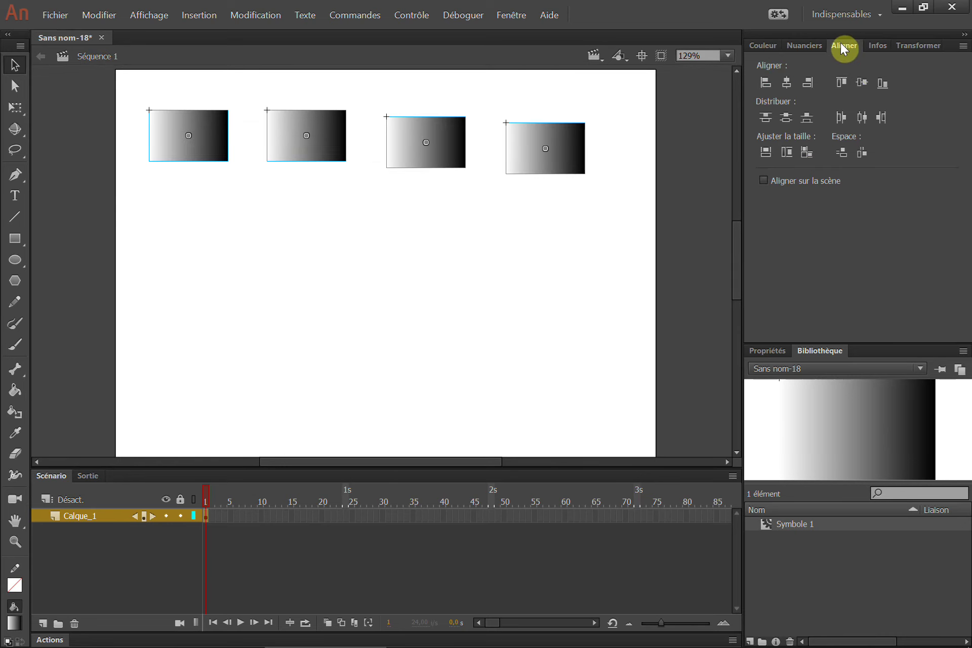
left_click(508, 16)
left_click(421, 259)
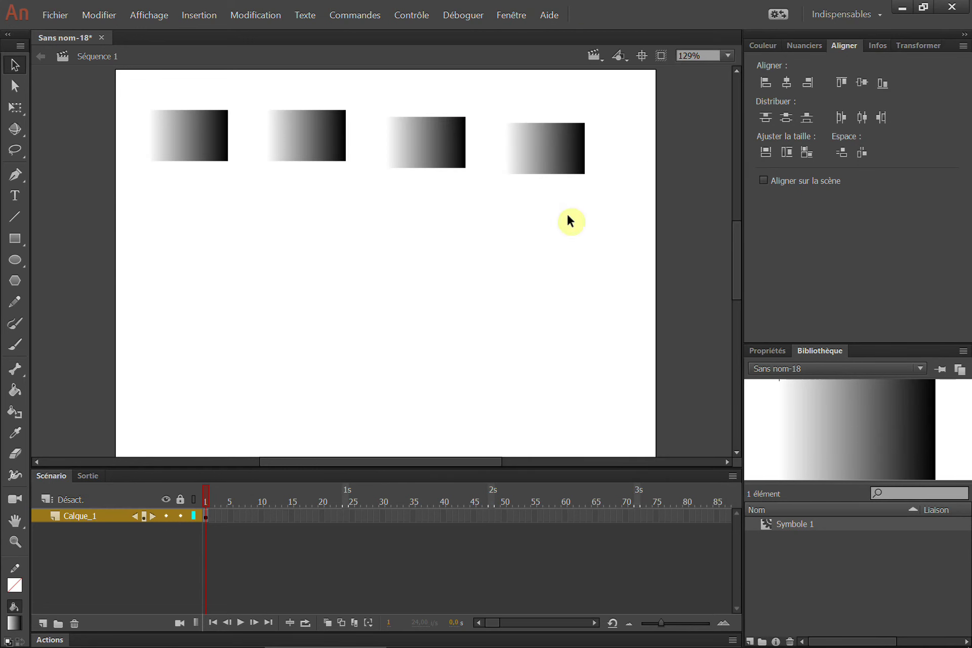
left_click_drag(130, 101, 626, 198)
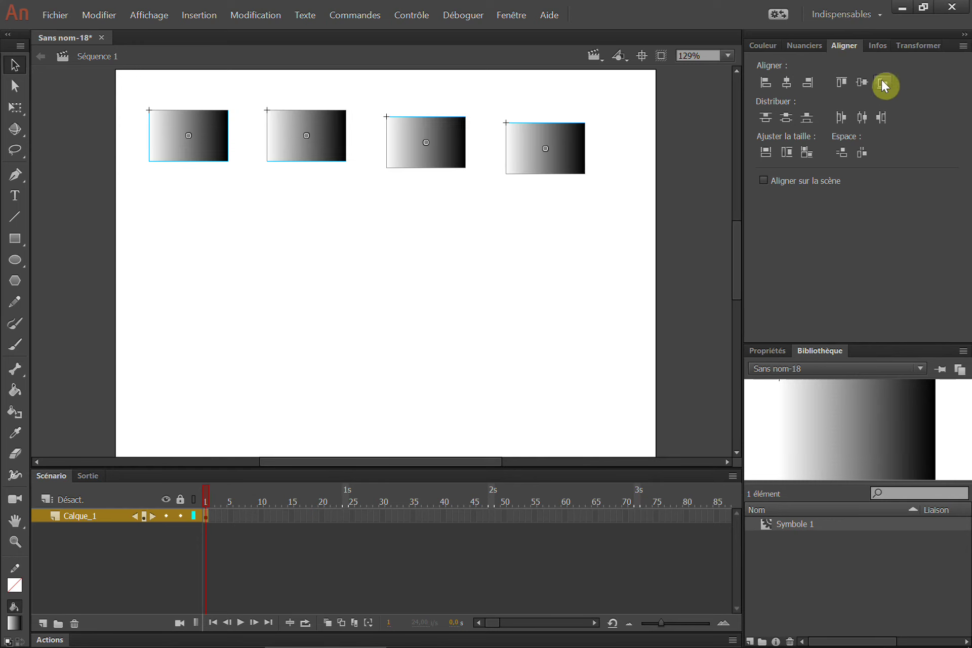
left_click(843, 82)
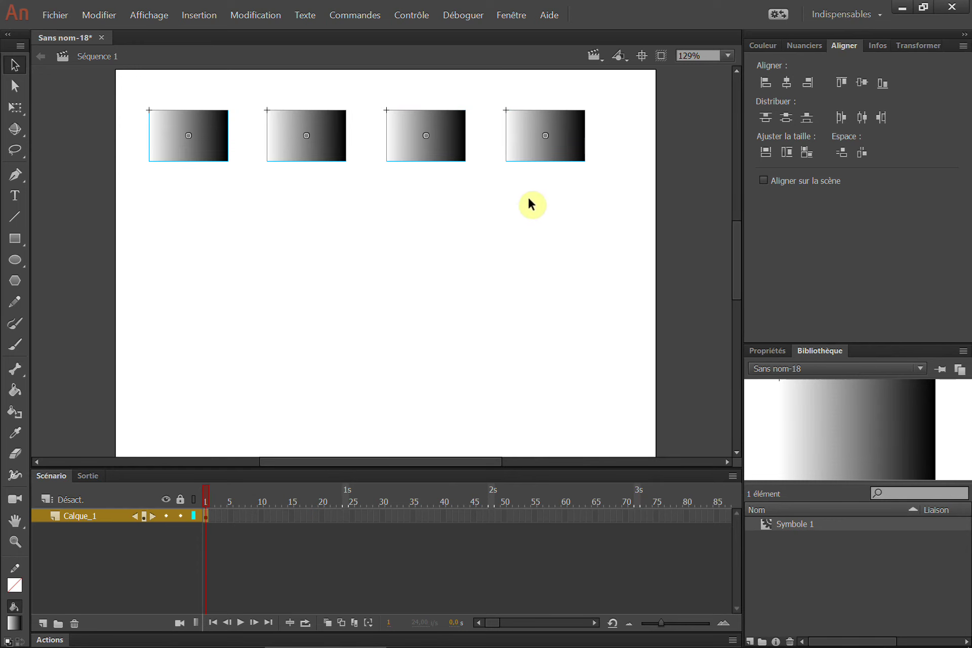
- Scatter the four rectangles freehand to different heights across the stage, with the last two near the bottom
left_click_drag(330, 121, 338, 245)
left_click_drag(443, 185, 420, 412)
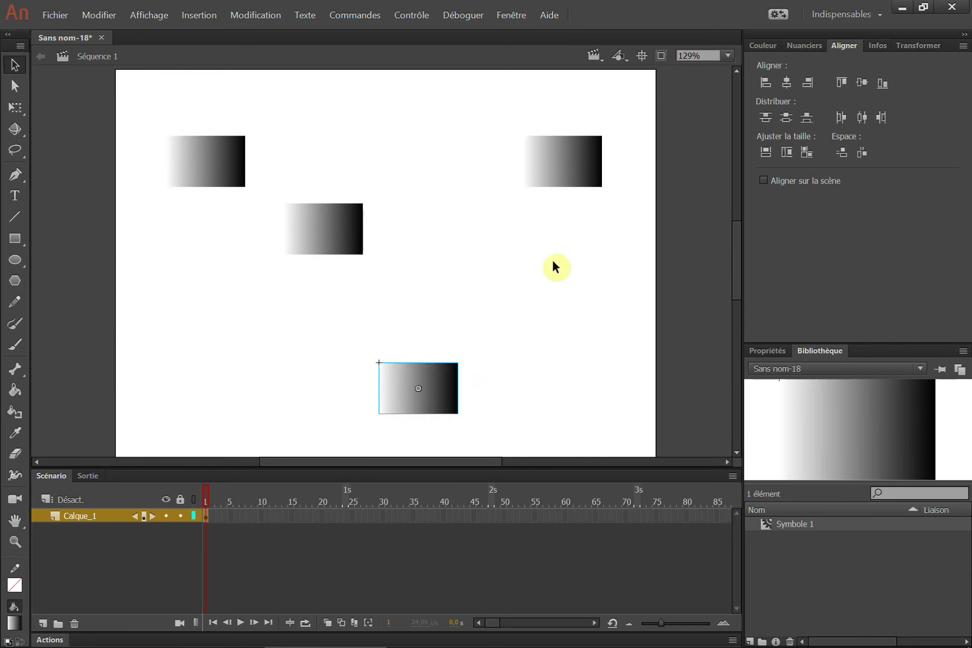
left_click_drag(516, 290, 598, 423)
- Align all four rectangles by their left edges and distribute them evenly by their vertical centres
left_click_drag(65, 90, 631, 450)
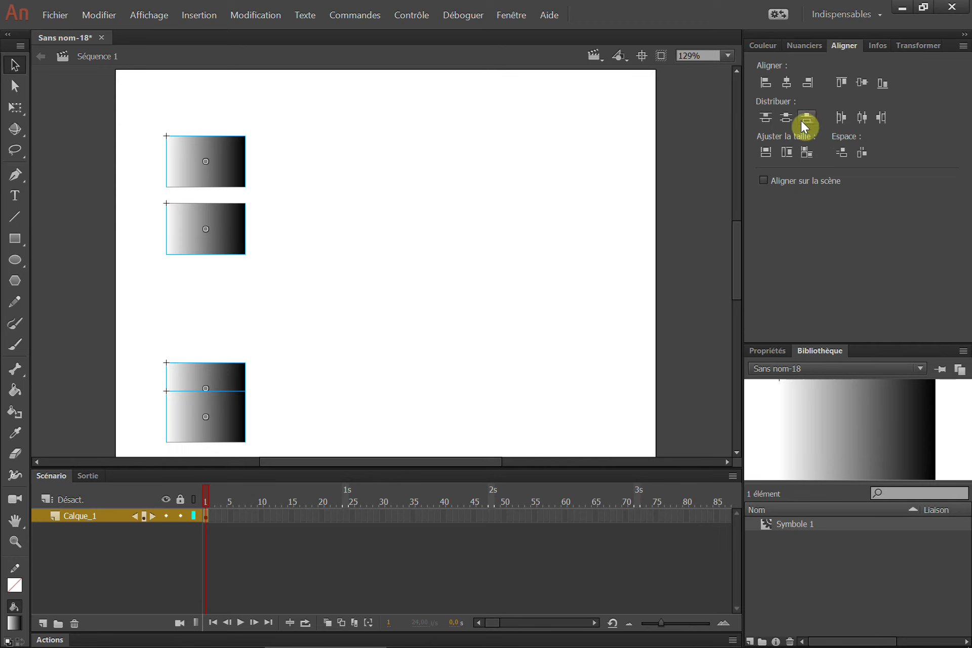
left_click(786, 119)
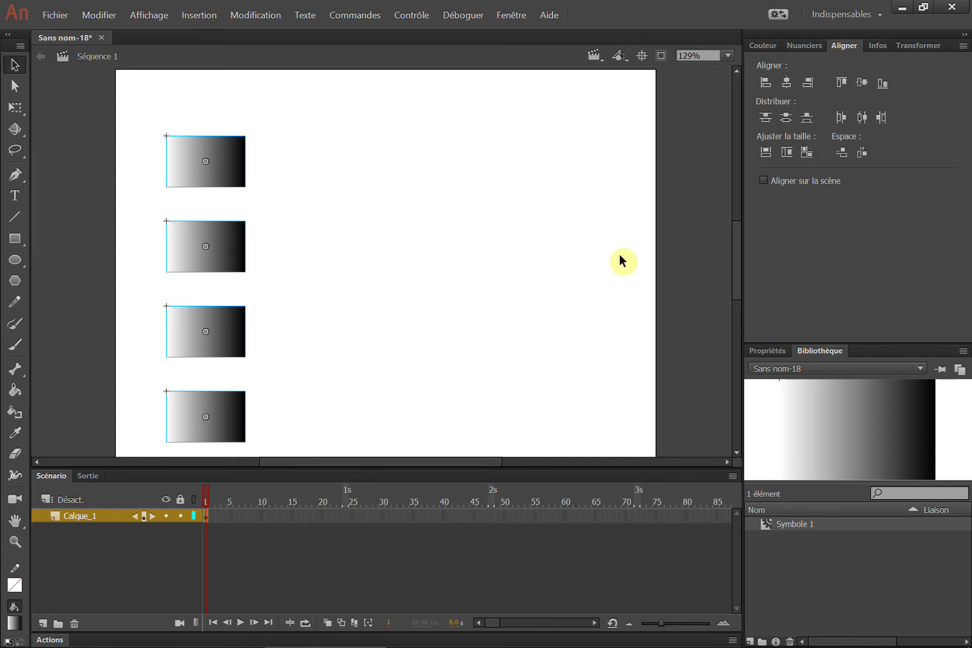
left_click(493, 240)
- Move the three lower rectangles into a rough row beside the top one and align all four by their vertical centres
left_click_drag(248, 231, 350, 129)
left_click_drag(235, 311, 476, 147)
left_click_drag(228, 410, 545, 137)
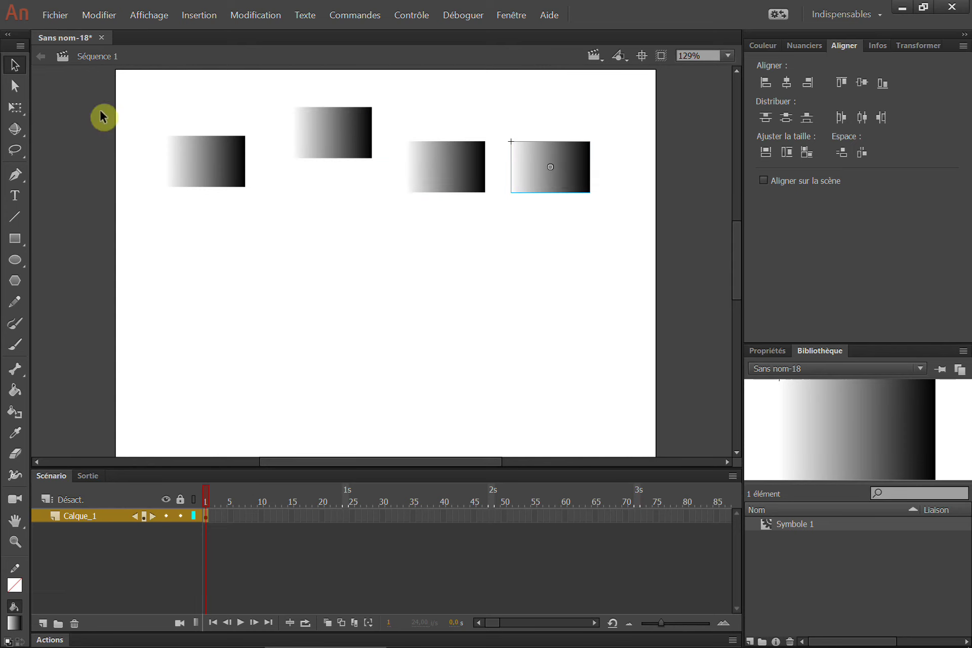
left_click_drag(158, 97, 608, 205)
left_click(862, 83)
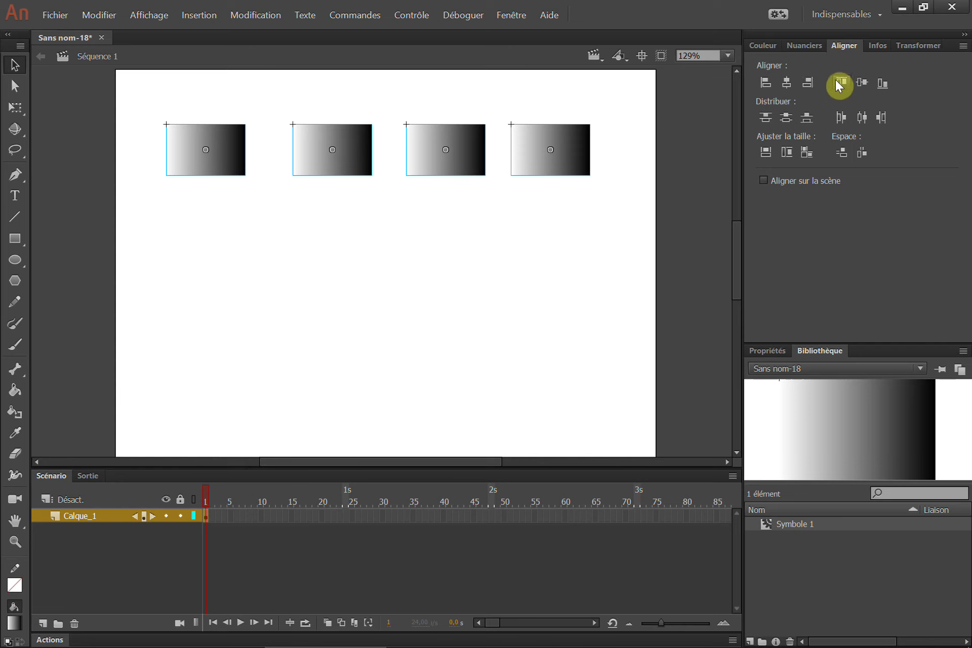
left_click(391, 260)
- Delete one rectangle and space the remaining three out along the same row
left_click(354, 156)
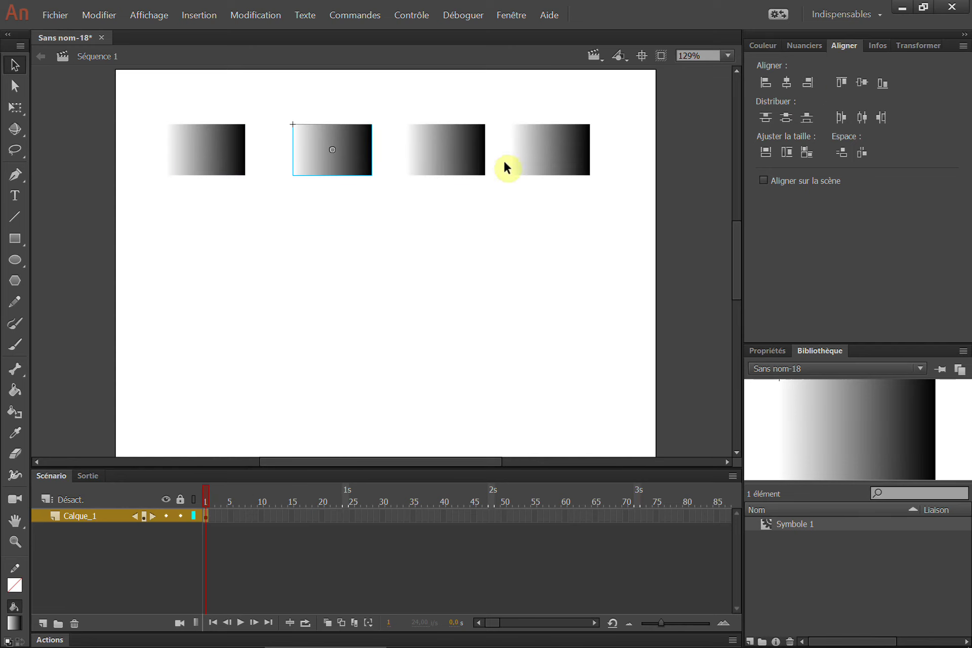
mouse_move(542, 155)
left_mouse_down()
mouse_move(475, 160)
mouse_move(542, 167)
left_mouse_up()
left_click_drag(365, 163, 398, 169)
- Enlarge the middle and last rectangles about their centres with Free Transform, making the last one the largest
left_click(15, 107)
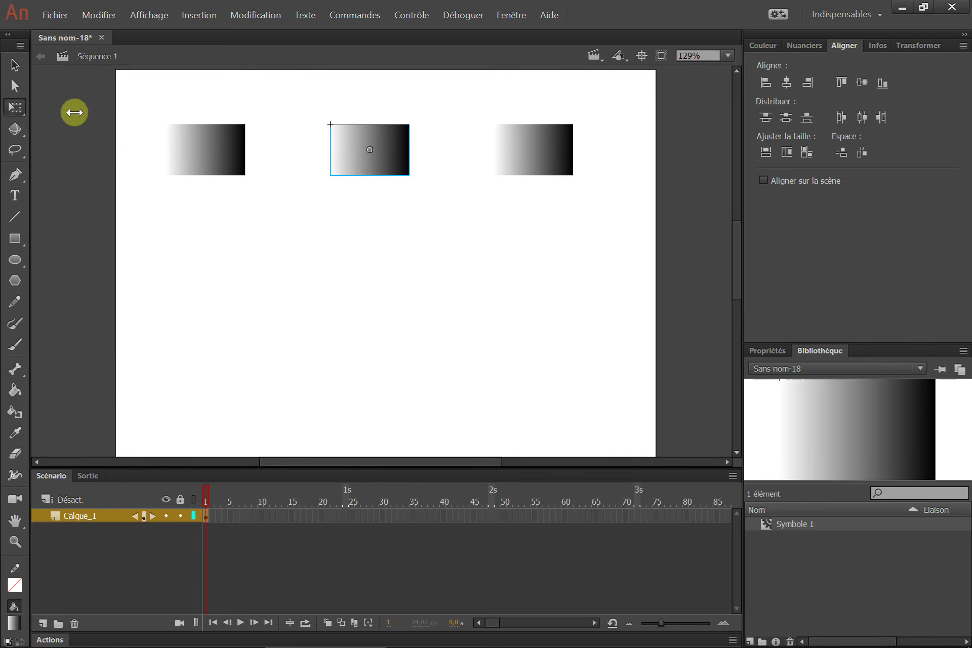
left_click_drag(331, 124, 314, 114)
left_click(520, 159)
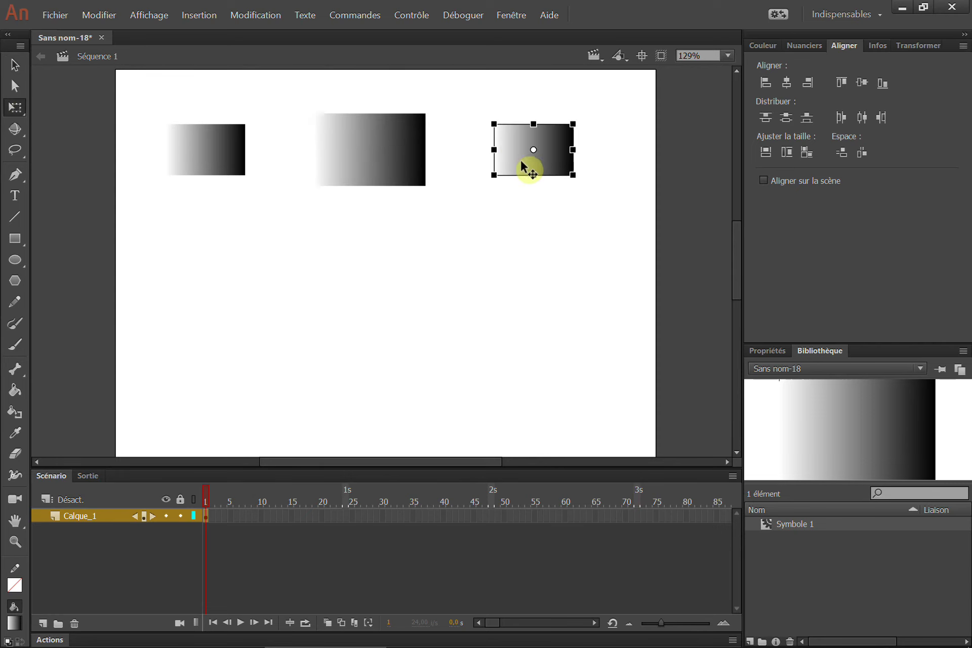
left_click_drag(476, 105, 442, 91)
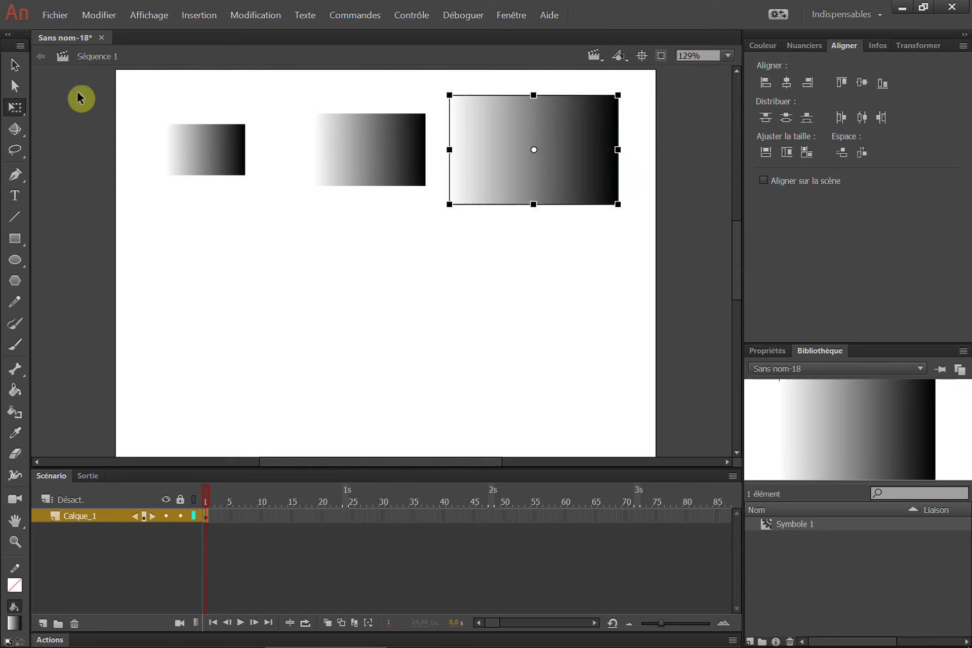
- Try top-edge and bottom-edge alignment on the three differently sized rectangles, finishing with alignment by their vertical centres
left_click(14, 65)
left_click_drag(130, 95, 495, 242)
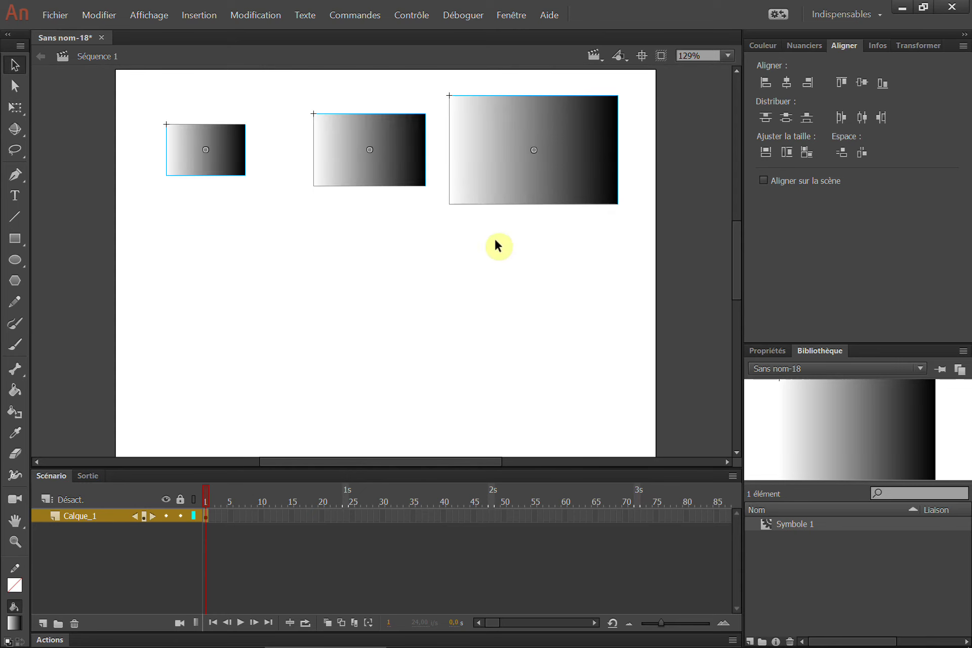
left_click(841, 82)
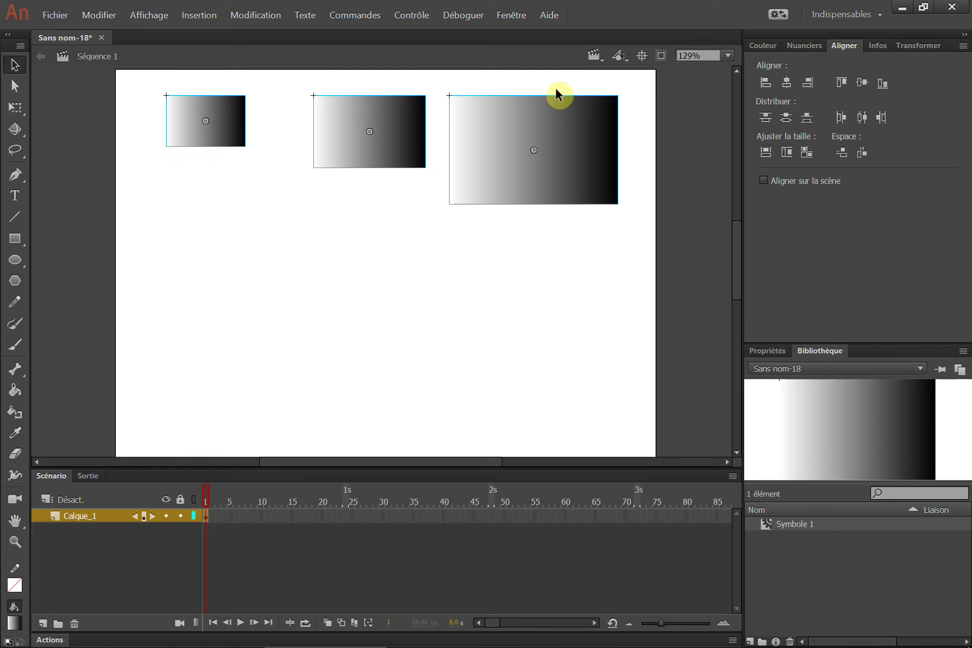
left_click(862, 83)
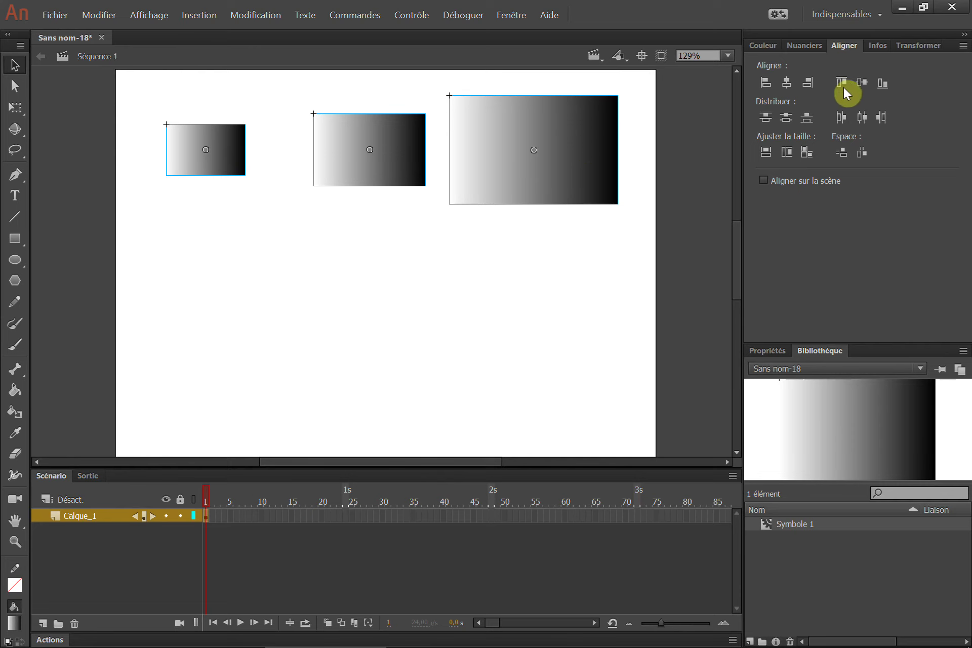
left_click(883, 83)
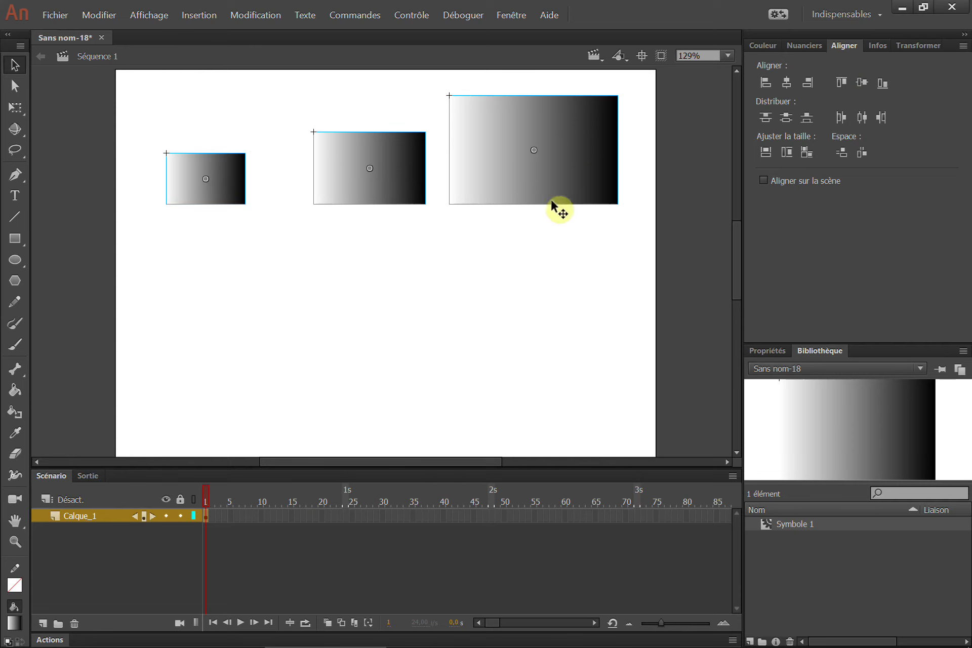
left_click(842, 83)
left_click(863, 83)
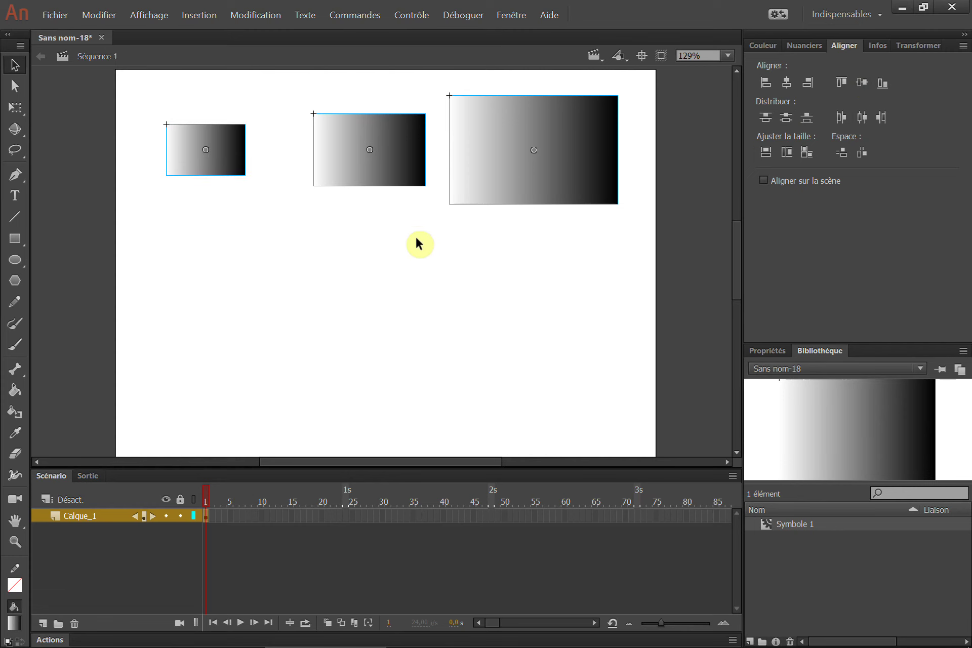
left_click(640, 187)
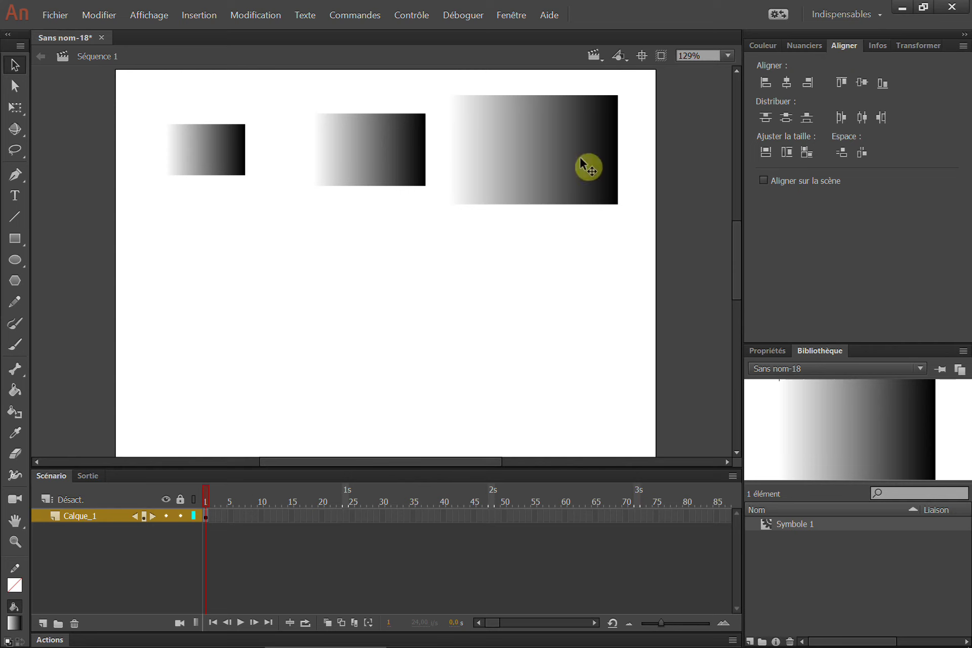
- Move the smallest rectangle down below the medium one
left_click(878, 46)
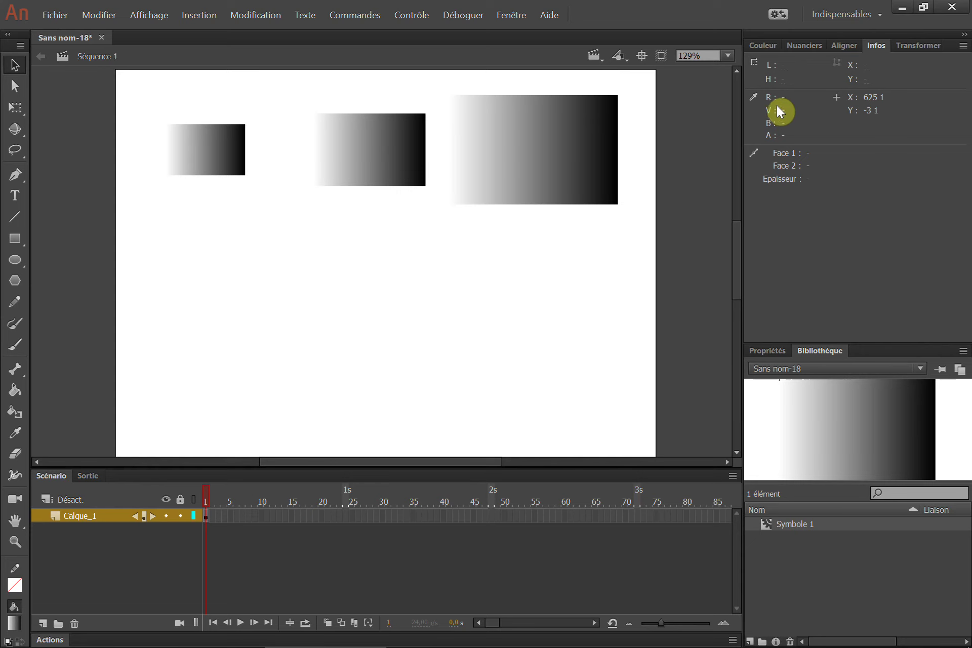
left_click(845, 46)
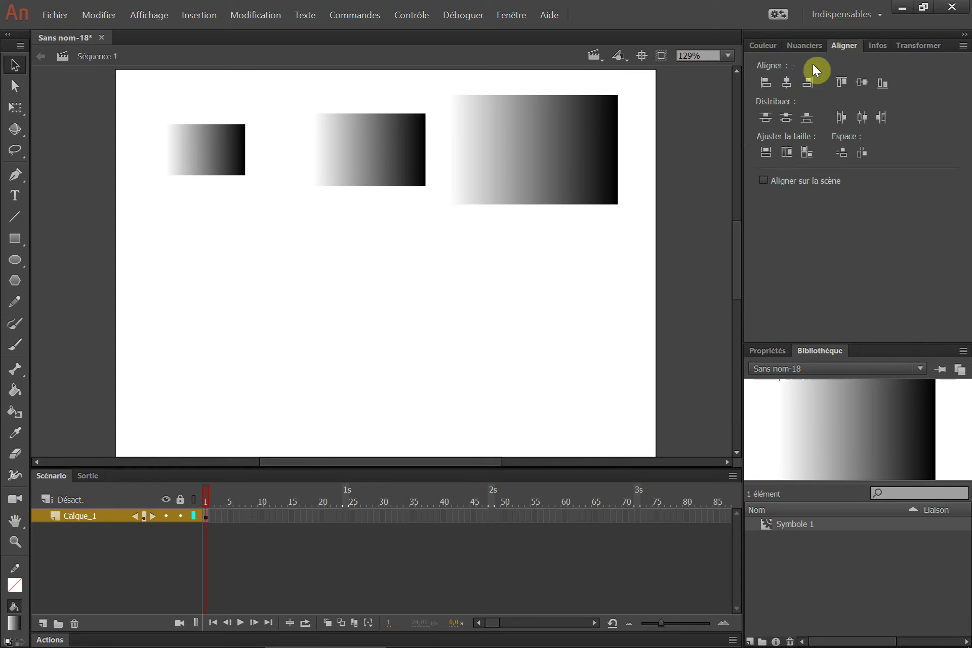
left_click(769, 184)
left_click_drag(219, 175, 348, 275)
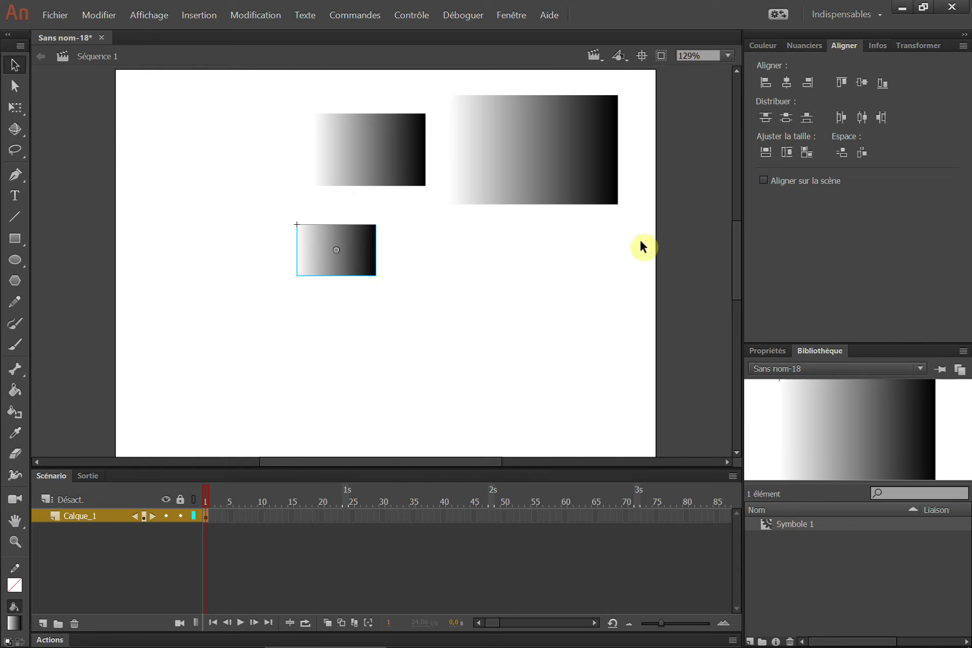
- Enable alignment to the stage and align the smallest rectangle to the stage's left edge, right edge and finally its horizontal centre
left_click(764, 183)
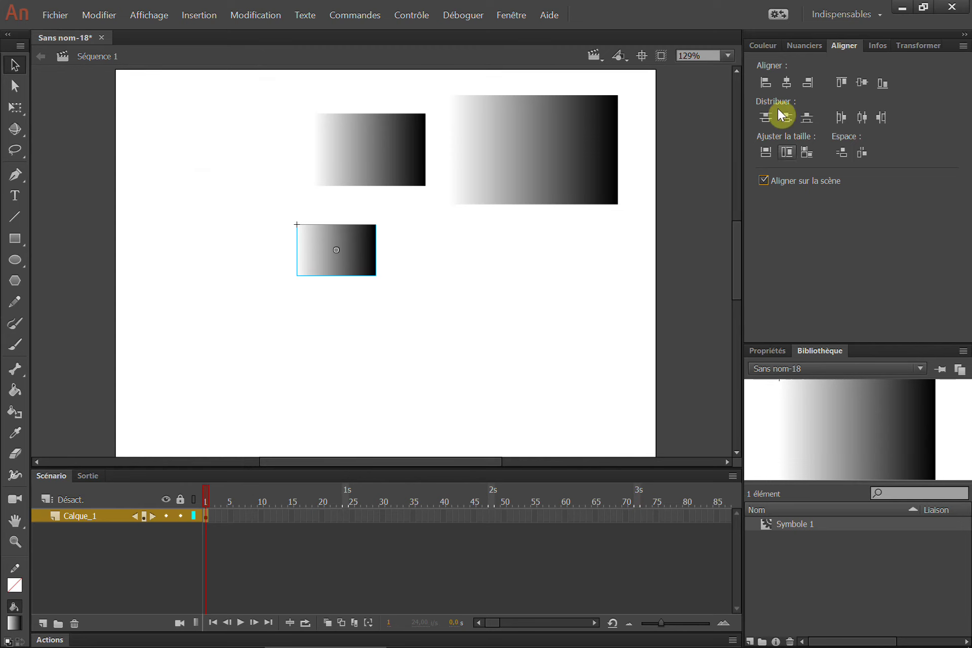
left_click(766, 83)
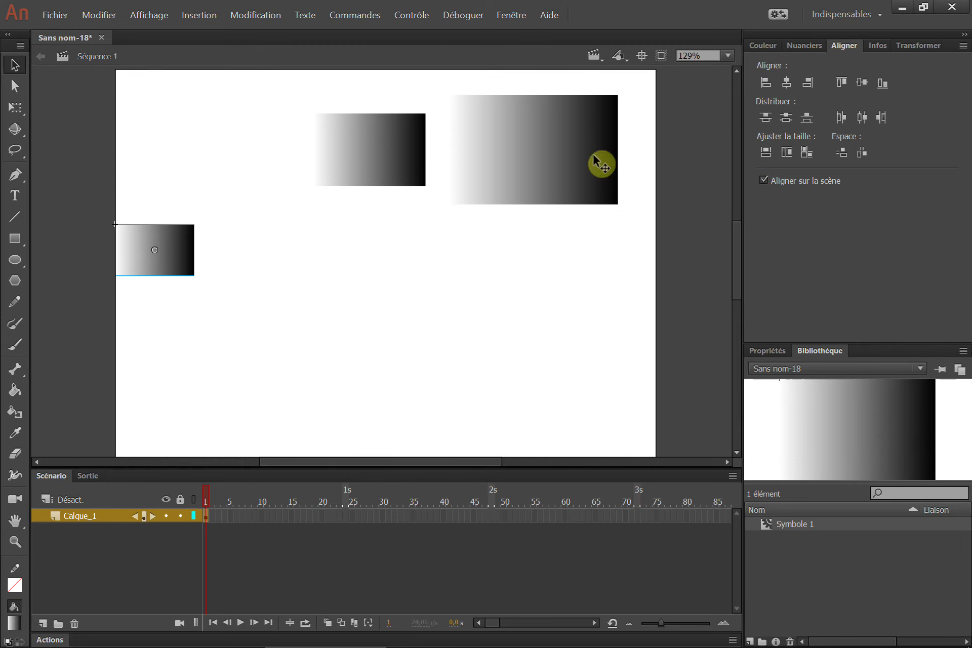
left_click(811, 84)
left_click(789, 84)
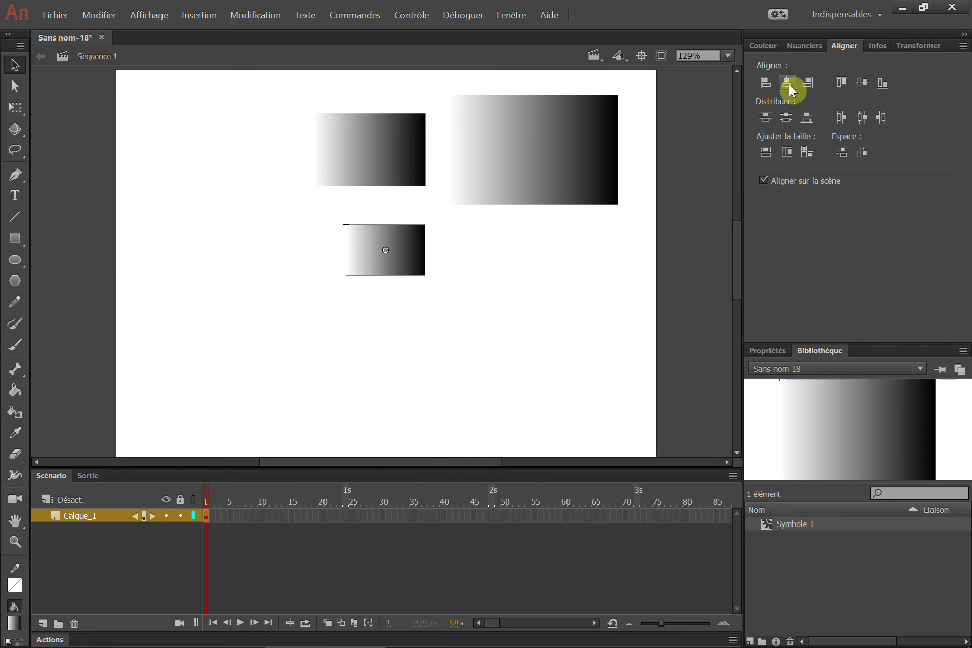
- Lower the smallest and medium rectangles beneath the largest one and align all three to the stage's left edge
left_click(762, 181)
key("ctrl+alt+5")
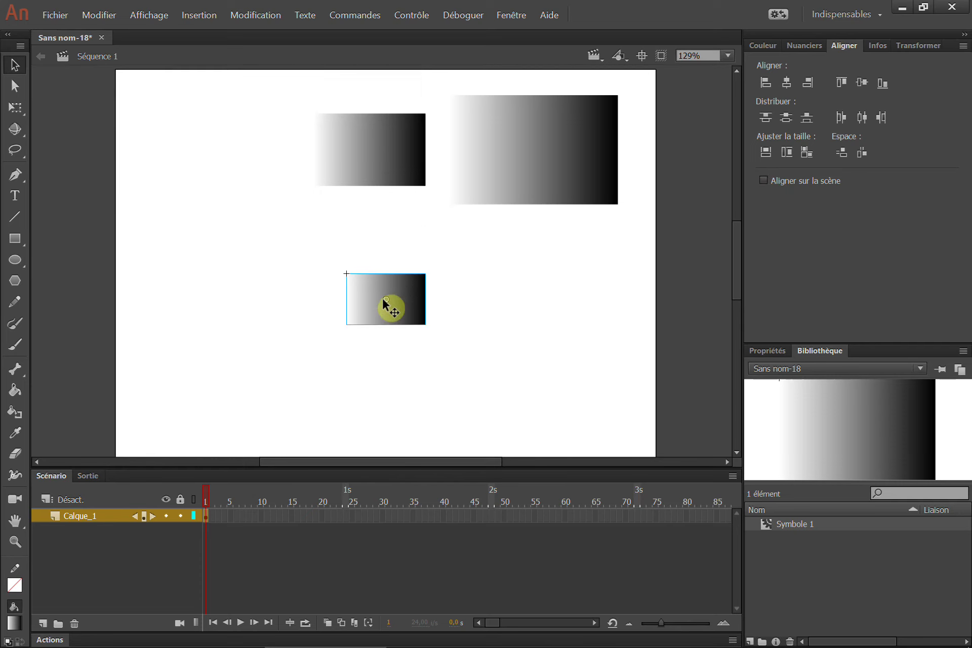
left_click_drag(387, 303, 387, 351)
left_click_drag(380, 196, 409, 287)
left_click_drag(278, 102, 595, 442)
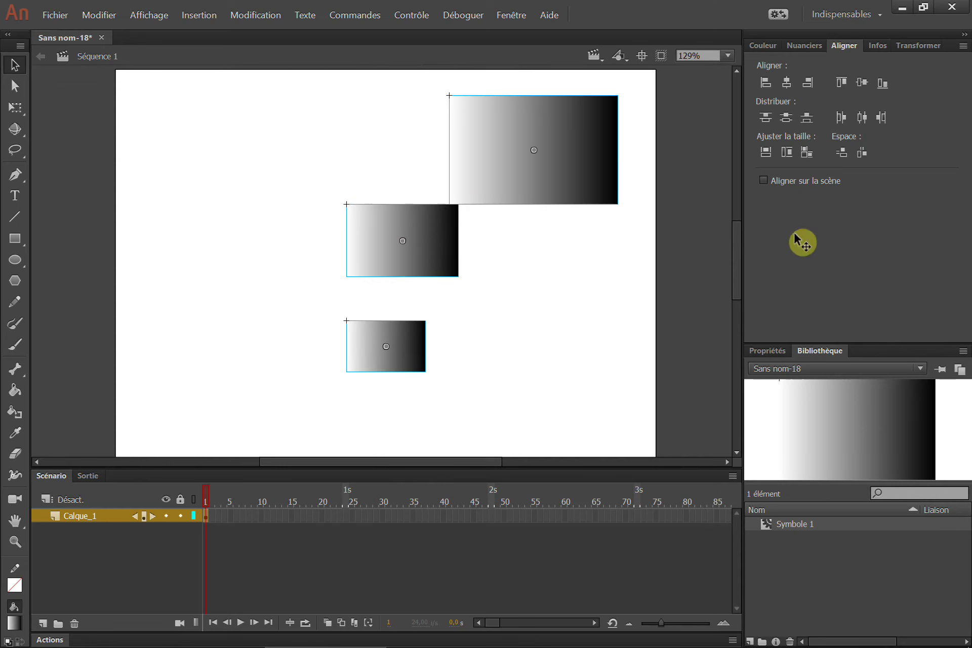
left_click(765, 83)
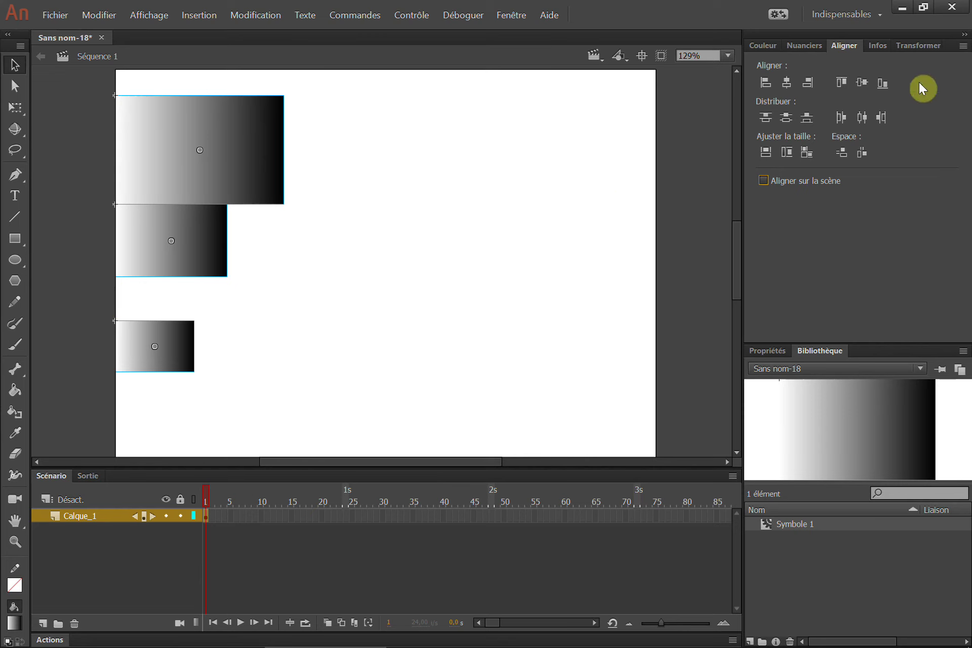
- Move the medium rectangle straight down along the stage's left edge to X 0 and about Y 154,5
left_click(878, 47)
left_click(533, 141)
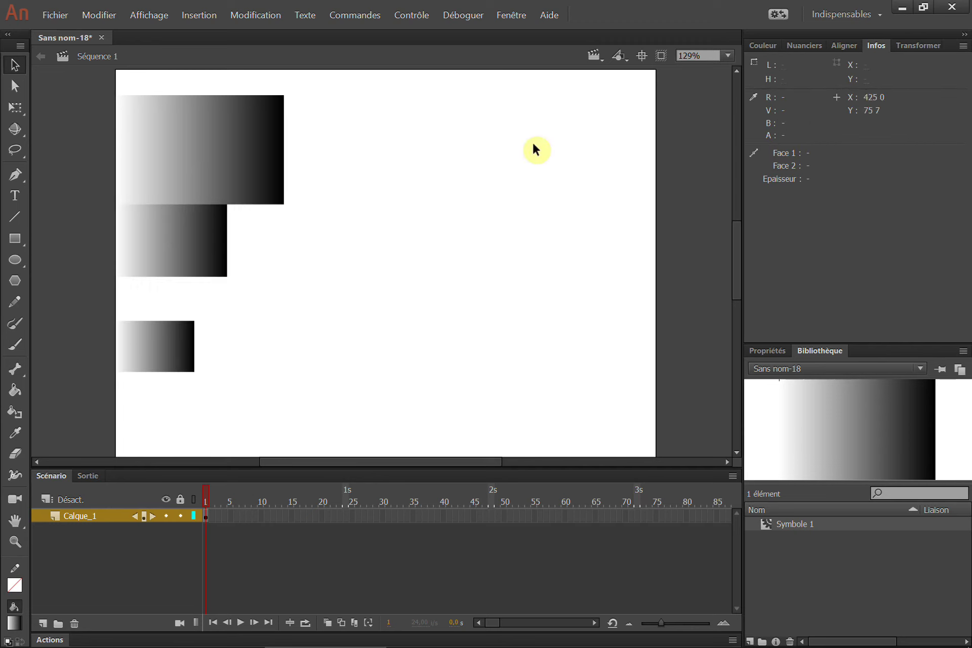
left_click_drag(142, 236, 142, 252)
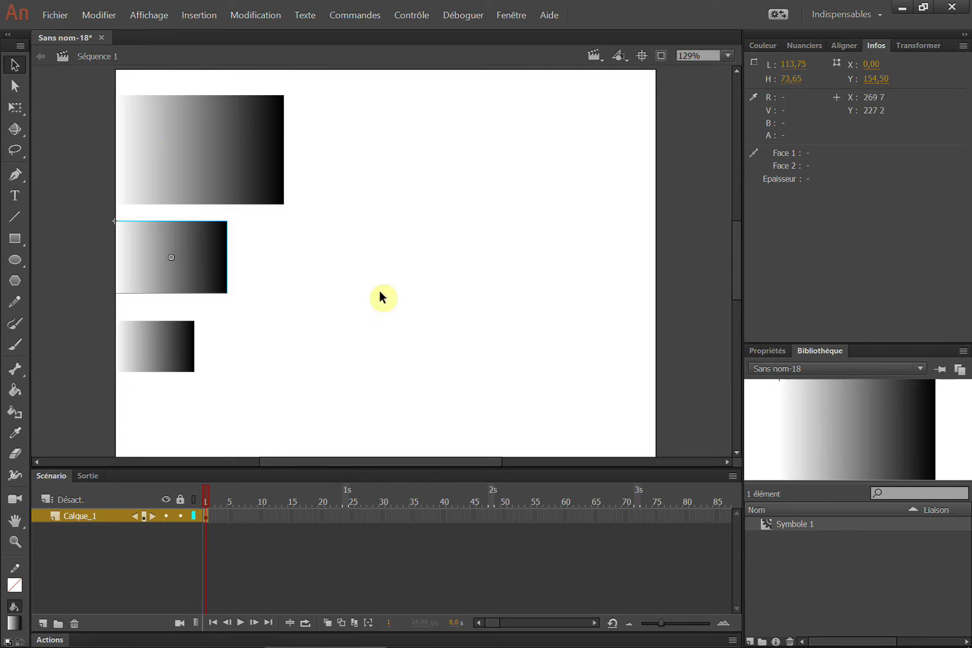